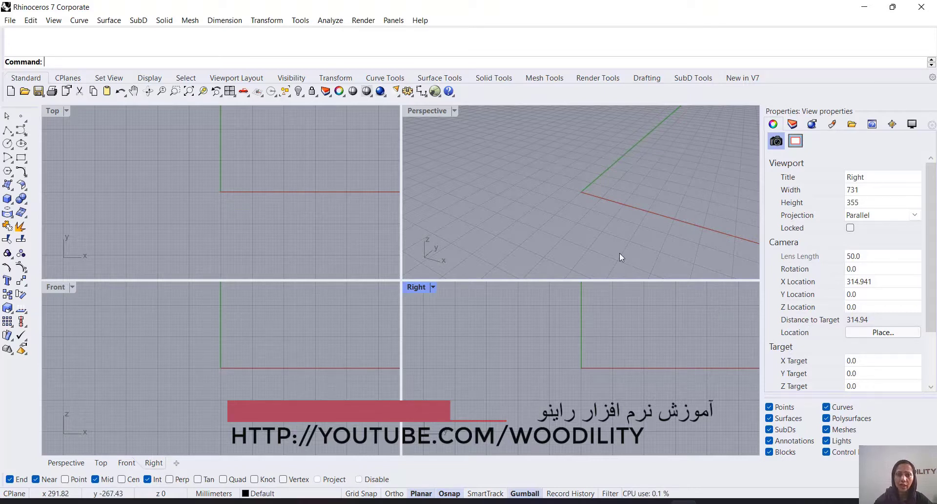
Activate the Front viewport and maximize it into a single full-size view
{"action": "left_click", "coordinate": [54, 292]}
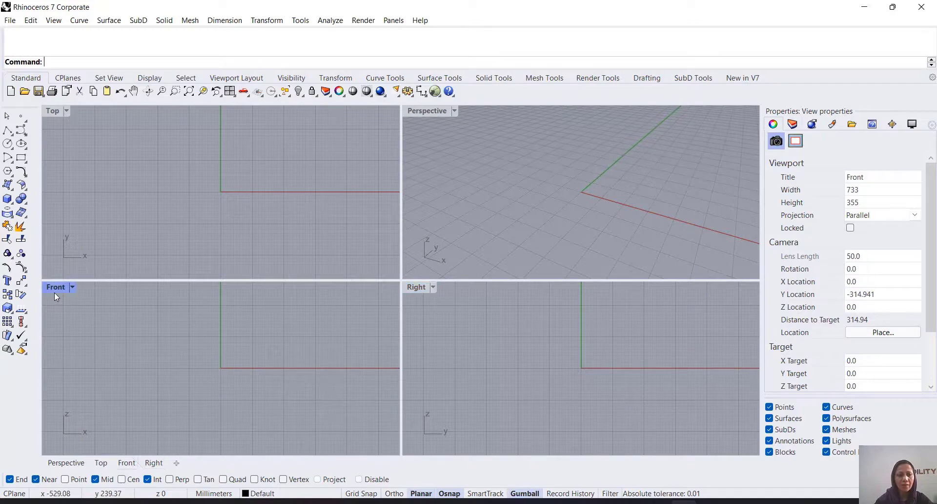
{"action": "double_click", "coordinate": [54, 287]}
{"action": "scroll", "coordinate": [371, 224], "scroll_direction": "down", "scroll_amount": 3}
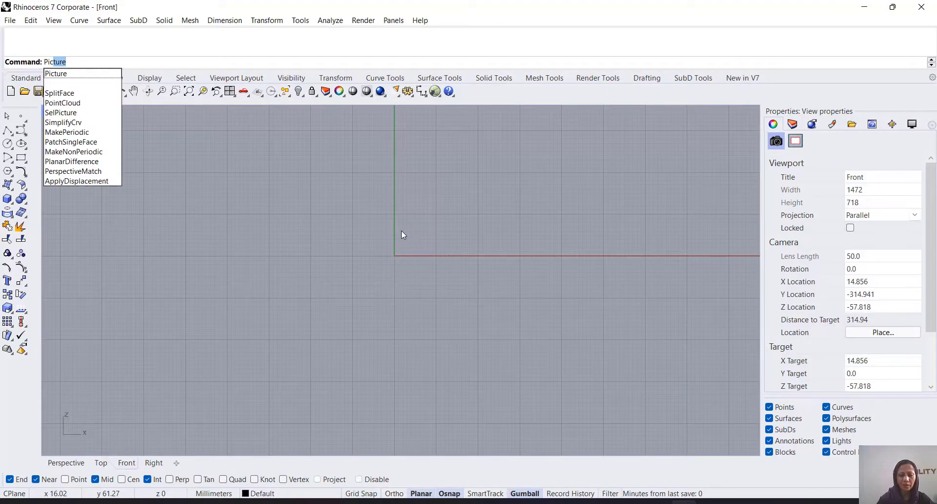
Place images.jpg as a reference picture by picking two corners in the Front view
{"action": "key", "text": "Return"}
{"action": "scroll", "coordinate": [738, 164], "scroll_direction": "down", "scroll_amount": 10}
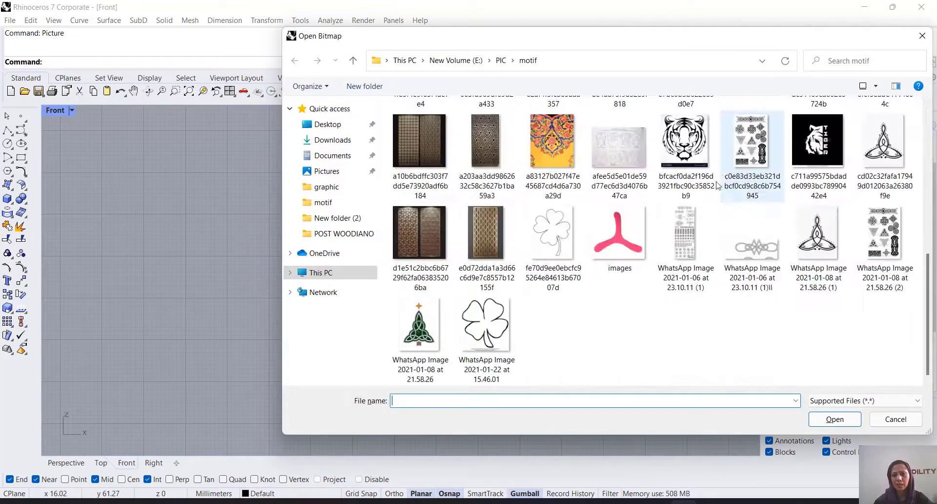
{"action": "left_click", "coordinate": [619, 235]}
{"action": "left_click", "coordinate": [834, 419]}
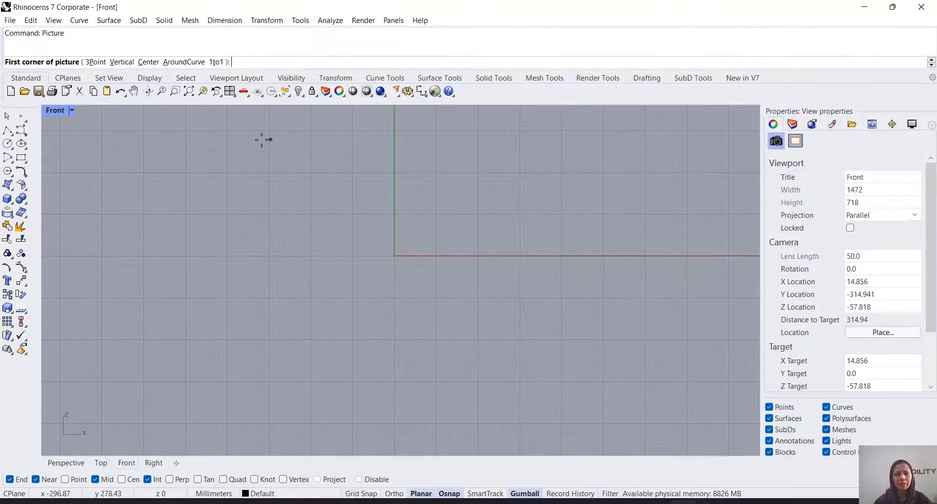
{"action": "left_click", "coordinate": [262, 122]}
{"action": "left_click", "coordinate": [632, 380]}
{"action": "scroll", "coordinate": [323, 176], "scroll_direction": "down", "scroll_amount": 3}
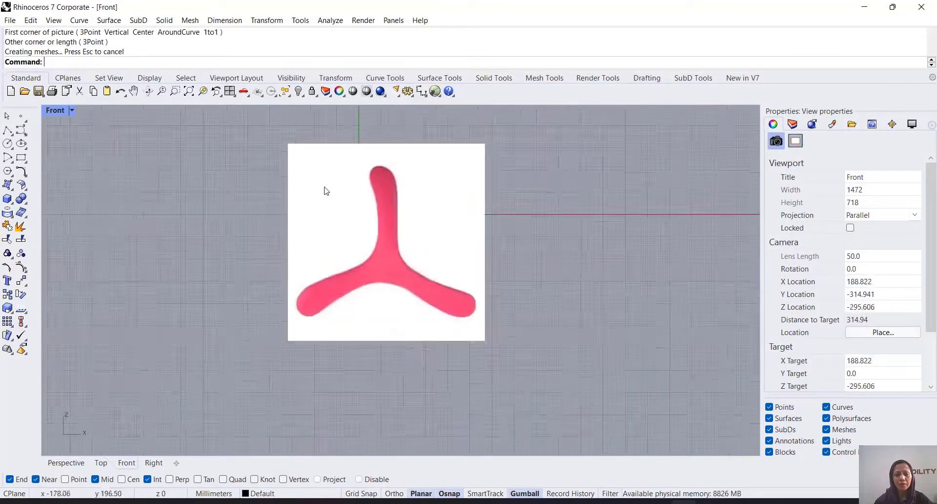
{"action": "scroll", "coordinate": [453, 230], "scroll_direction": "up", "scroll_amount": 2}
Select the boomerang picture and lock it in place
{"action": "left_click", "coordinate": [365, 221]}
{"action": "right_click_drag", "start_coordinate": [365, 220], "coordinate": [367, 223]}
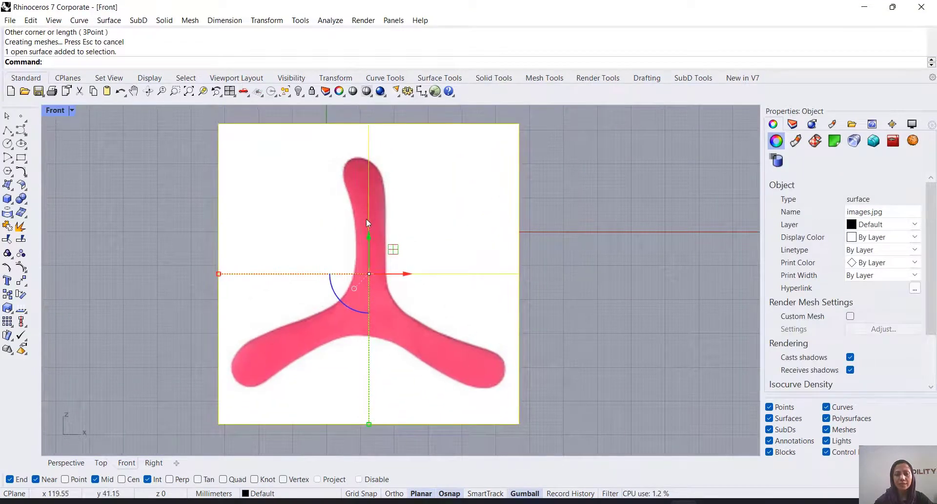
{"action": "left_click", "coordinate": [312, 91]}
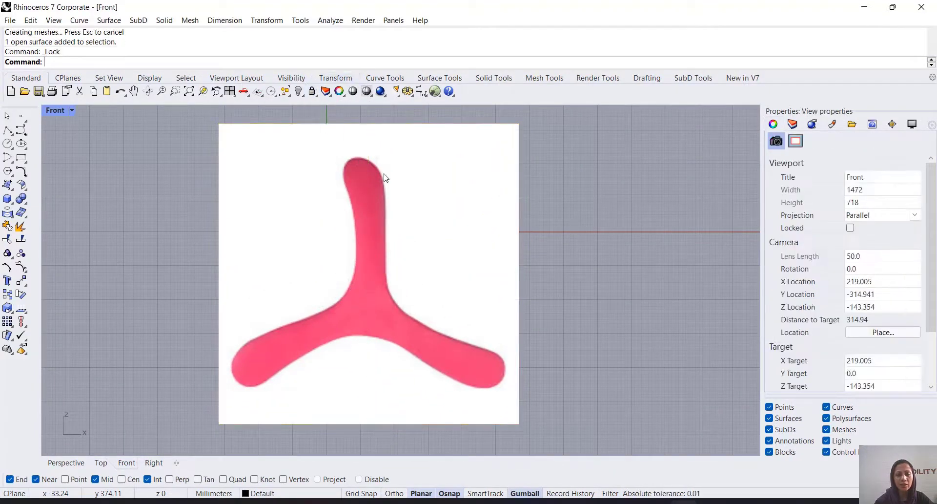
{"action": "scroll", "coordinate": [363, 195], "scroll_direction": "up", "scroll_amount": 3}
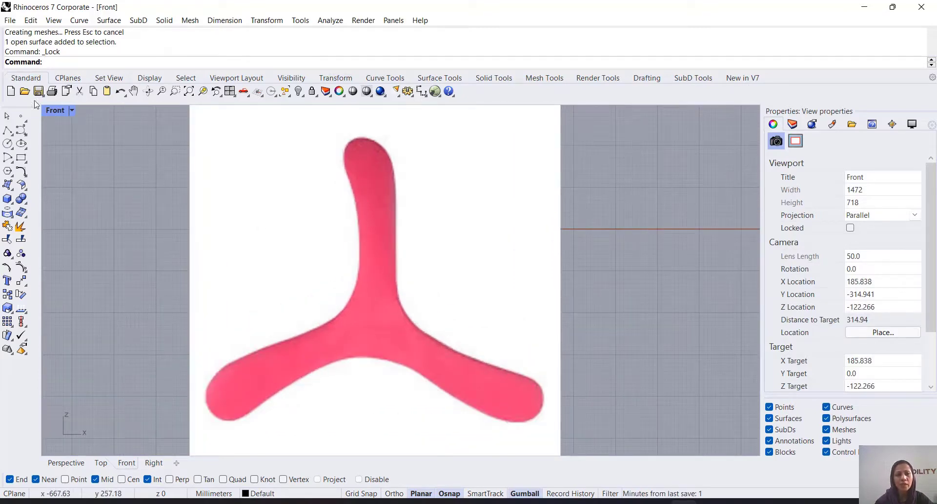
{"action": "left_click", "coordinate": [26, 135]}
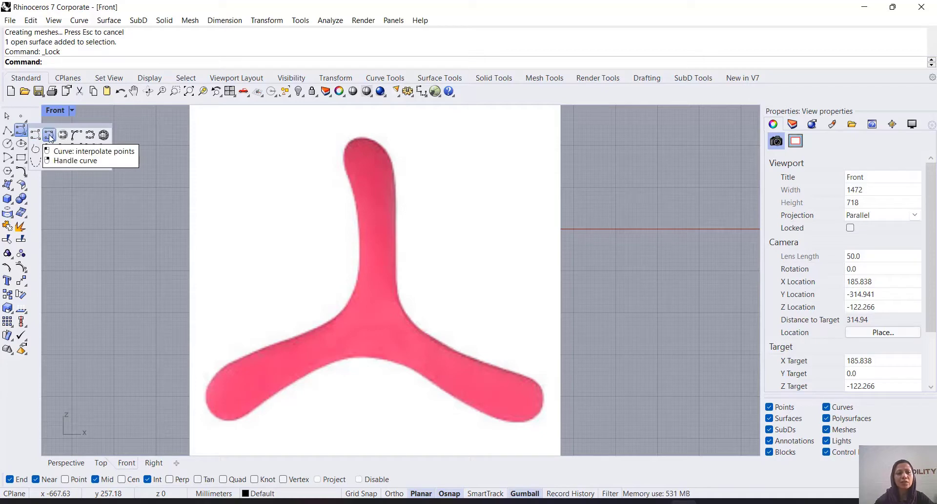
Start an interpolated curve tracing the boomerang's left edge and lower-left arm
{"action": "left_click", "coordinate": [48, 135]}
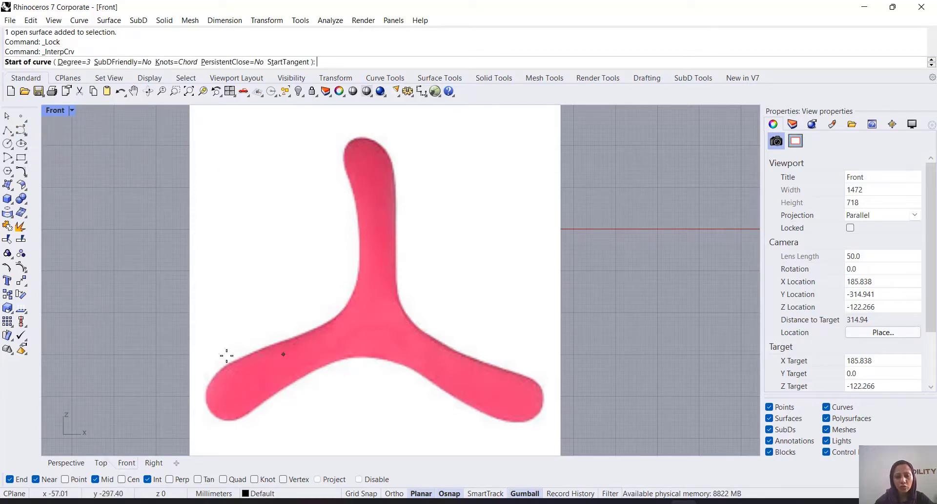
{"action": "left_click", "coordinate": [345, 166]}
{"action": "left_click", "coordinate": [350, 183]}
{"action": "left_click", "coordinate": [357, 210]}
{"action": "left_click", "coordinate": [360, 257]}
{"action": "left_click", "coordinate": [353, 294]}
{"action": "left_click", "coordinate": [325, 325]}
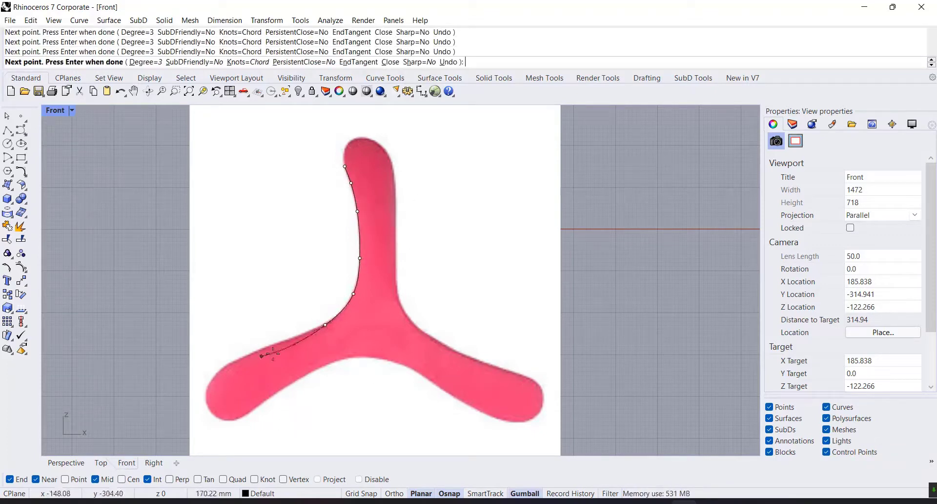
{"action": "left_click", "coordinate": [295, 337]}
{"action": "left_click", "coordinate": [245, 356]}
{"action": "left_click", "coordinate": [215, 376]}
{"action": "left_click", "coordinate": [207, 401]}
{"action": "left_click", "coordinate": [227, 421]}
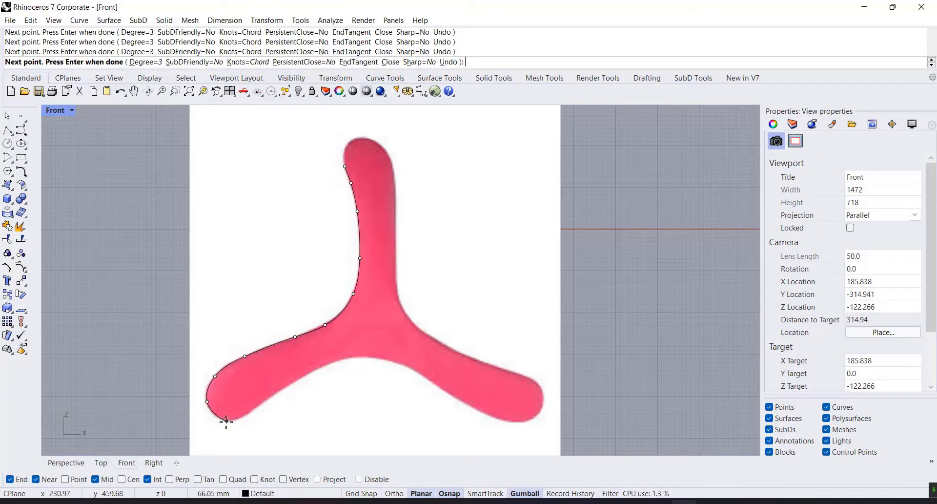
{"action": "left_click", "coordinate": [254, 407]}
{"action": "left_click", "coordinate": [302, 375]}
Trace around the lower-right and upper arms, closing the curve at its start point
{"action": "left_click", "coordinate": [349, 357]}
{"action": "left_click", "coordinate": [407, 365]}
{"action": "left_click", "coordinate": [447, 391]}
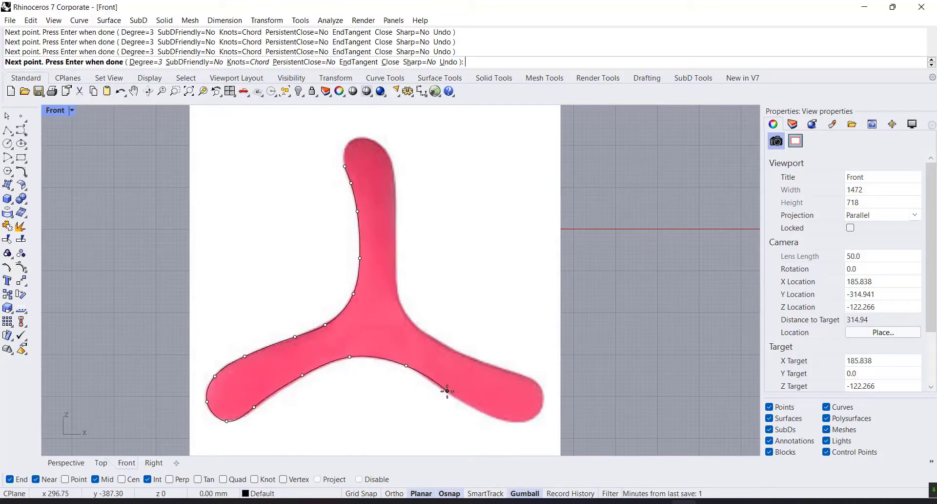
{"action": "left_click", "coordinate": [487, 414]}
{"action": "left_click", "coordinate": [523, 421]}
{"action": "left_click", "coordinate": [542, 405]}
{"action": "left_click", "coordinate": [538, 385]}
{"action": "left_click", "coordinate": [520, 375]}
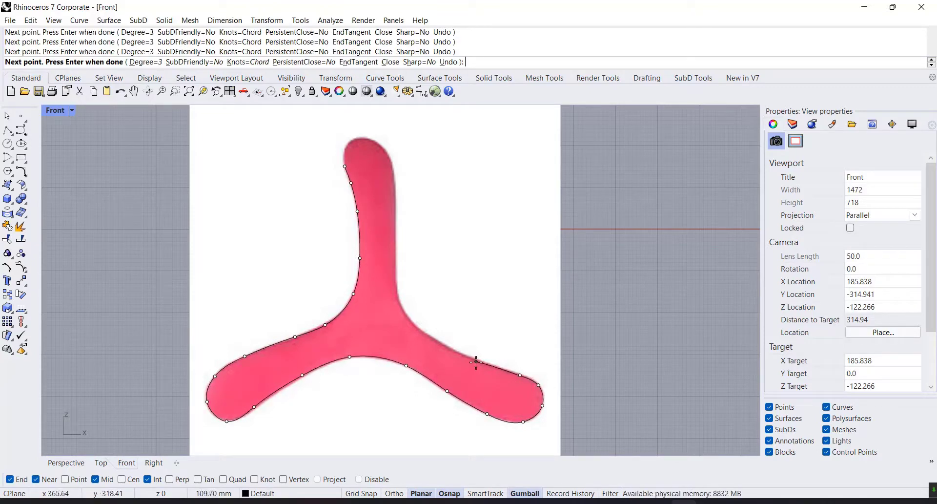
{"action": "left_click", "coordinate": [475, 360]}
{"action": "left_click", "coordinate": [417, 328]}
{"action": "left_click", "coordinate": [399, 301]}
{"action": "left_click", "coordinate": [397, 259]}
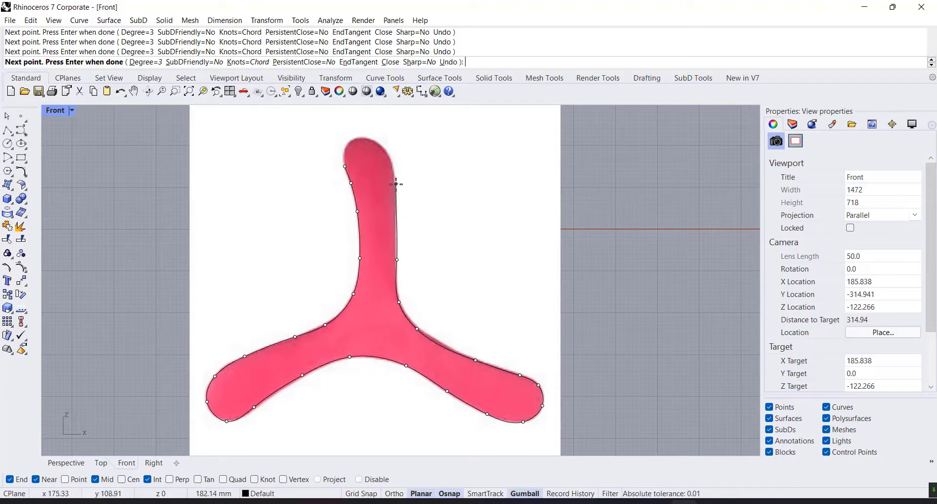
{"action": "left_click", "coordinate": [395, 185]}
{"action": "left_click", "coordinate": [388, 151]}
{"action": "left_click", "coordinate": [366, 138]}
{"action": "left_click", "coordinate": [348, 143]}
{"action": "left_click", "coordinate": [345, 166]}
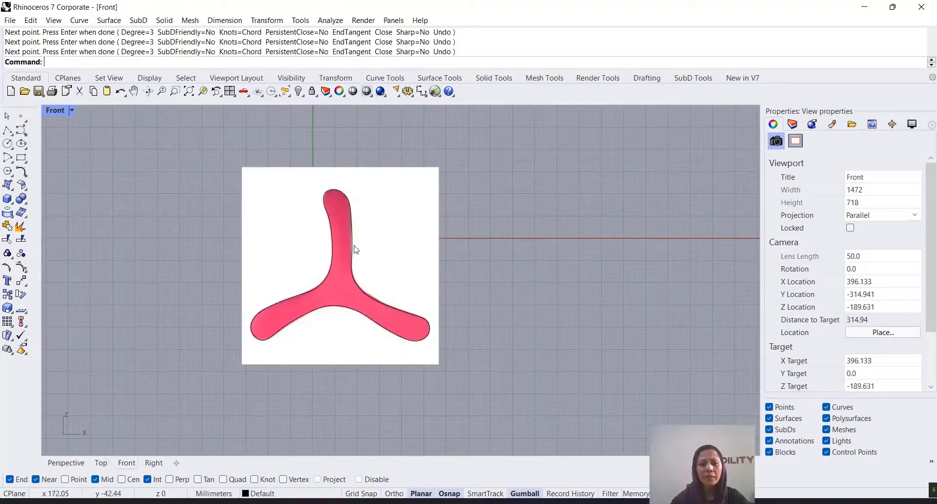
{"action": "left_click", "coordinate": [353, 247]}
{"action": "right_click_drag", "start_coordinate": [566, 280], "coordinate": [254, 281]}
Unlock the boomerang reference picture and hide it
{"action": "scroll", "coordinate": [256, 274], "scroll_direction": "down", "scroll_amount": 3}
{"action": "left_click", "coordinate": [268, 172]}
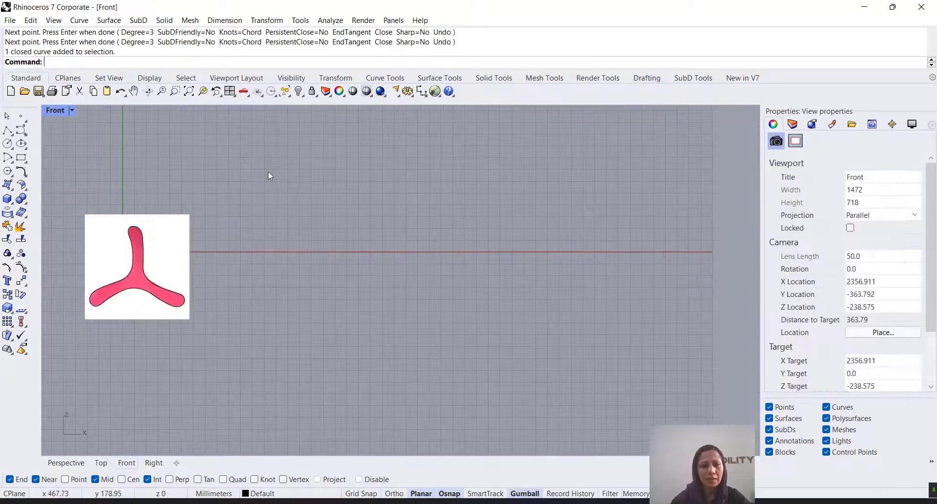
{"action": "right_click", "coordinate": [312, 91]}
{"action": "left_click", "coordinate": [190, 260]}
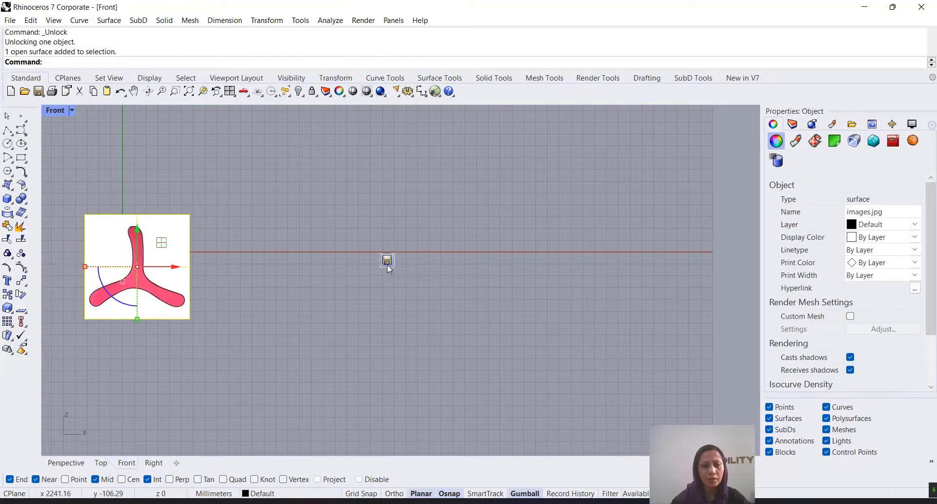
{"action": "middle_click", "coordinate": [387, 265]}
{"action": "left_click", "coordinate": [358, 257]}
{"action": "right_click_drag", "start_coordinate": [359, 254], "coordinate": [405, 324]}
Copy the boomerang curve several times along the X axis with Alt-drag on the gumball
{"action": "left_click_drag", "start_coordinate": [423, 190], "coordinate": [129, 380]}
{"action": "right_click_drag", "start_coordinate": [382, 325], "coordinate": [332, 357]}
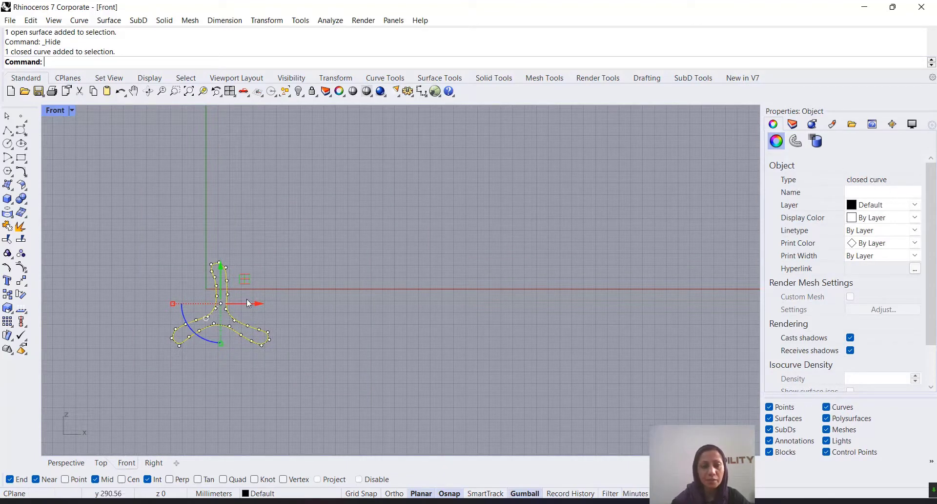
{"action": "left_click_drag", "start_coordinate": [257, 303], "coordinate": [396, 309]}
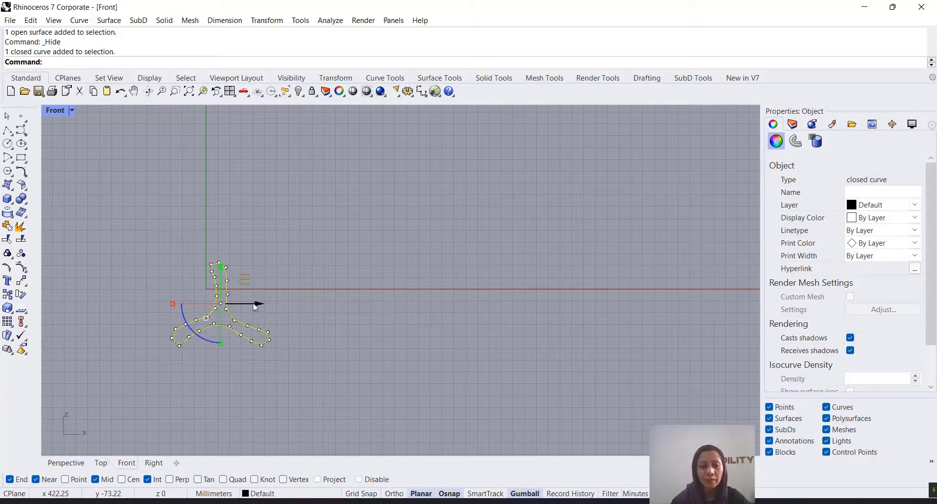
{"action": "left_click_drag", "start_coordinate": [255, 306], "coordinate": [622, 304]}
{"action": "key", "text": "alt"}
{"action": "key", "text": "alt"}
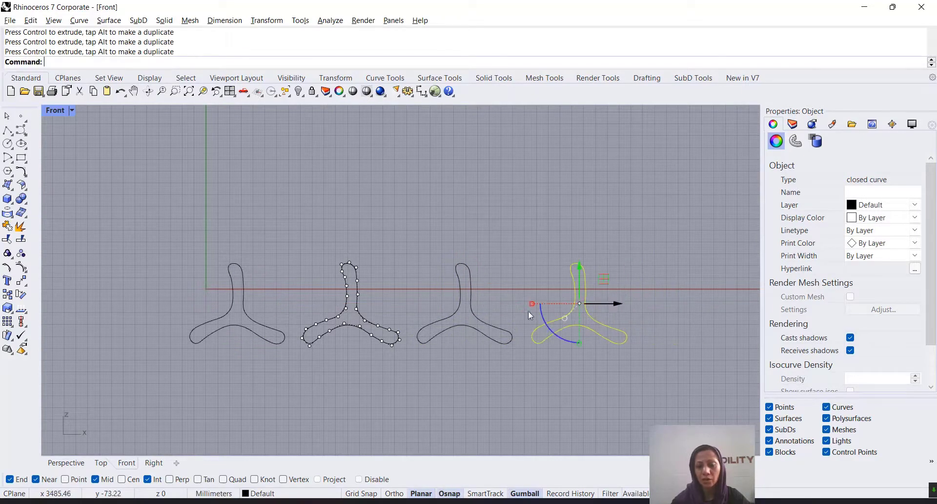
{"action": "scroll", "coordinate": [528, 311], "scroll_direction": "down", "scroll_amount": 3}
{"action": "left_click_drag", "start_coordinate": [414, 312], "coordinate": [482, 314]}
{"action": "key", "text": "alt"}
Set the Perspective view to Shaded display and select all five boomerang curves
{"action": "double_click", "coordinate": [58, 114]}
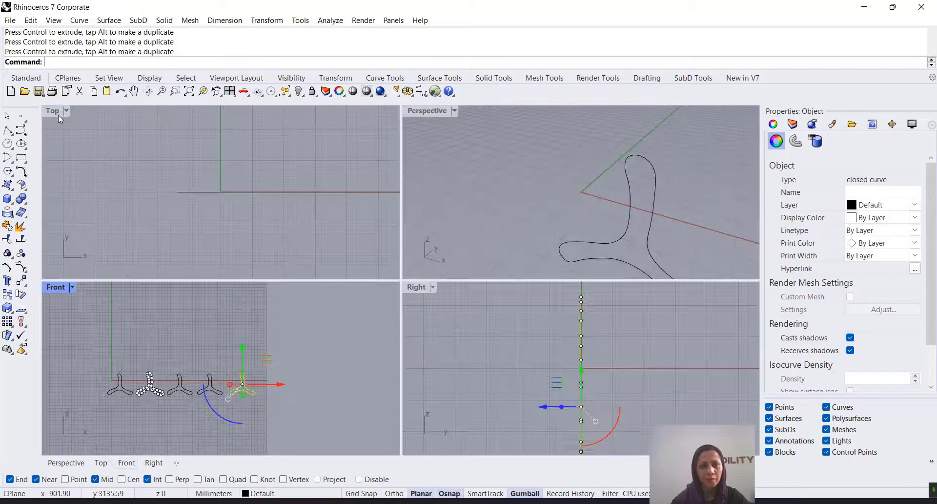
{"action": "double_click", "coordinate": [423, 113]}
{"action": "scroll", "coordinate": [190, 226], "scroll_direction": "down", "scroll_amount": 4}
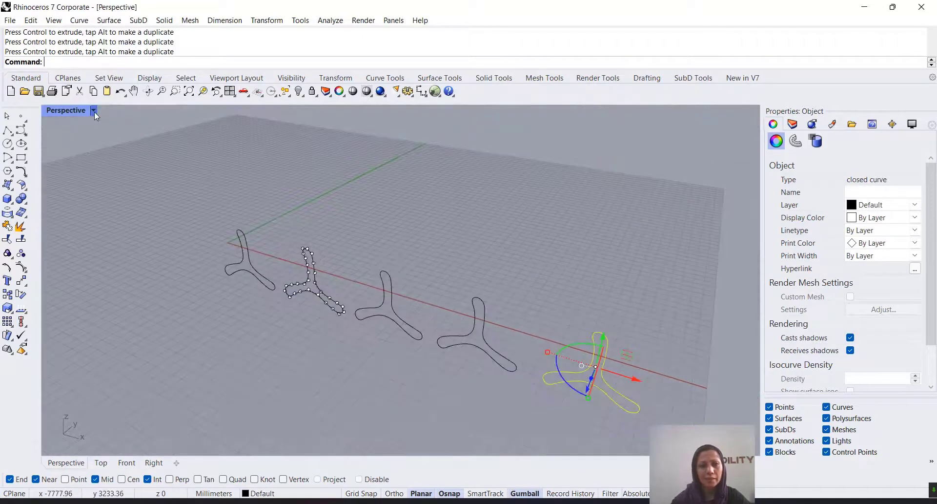
{"action": "left_click", "coordinate": [94, 111]}
{"action": "left_click", "coordinate": [132, 109]}
{"action": "left_click", "coordinate": [423, 219]}
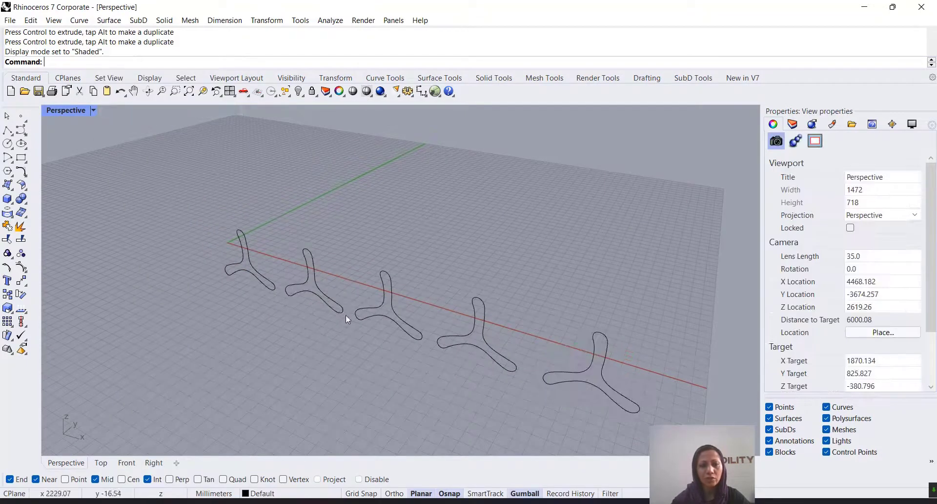
{"action": "right_click_drag", "start_coordinate": [345, 315], "coordinate": [675, 234]}
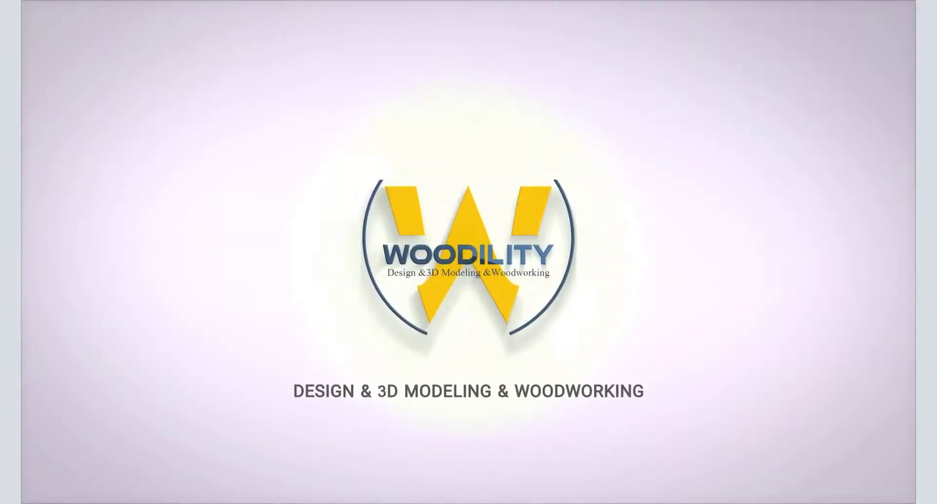
{"action": "left_click_drag", "start_coordinate": [628, 234], "coordinate": [201, 360]}
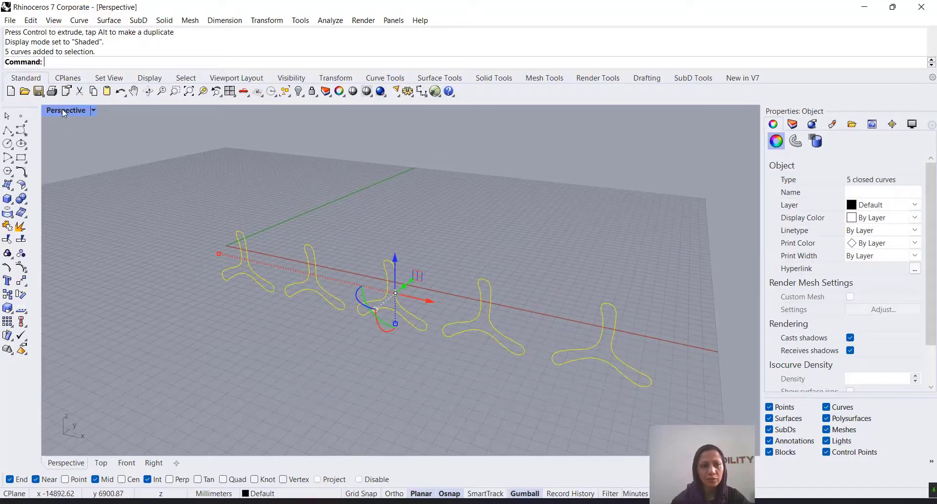
Rotate the five curves 90° in the Right view to lie flat, then maximize Perspective
{"action": "double_click", "coordinate": [63, 110]}
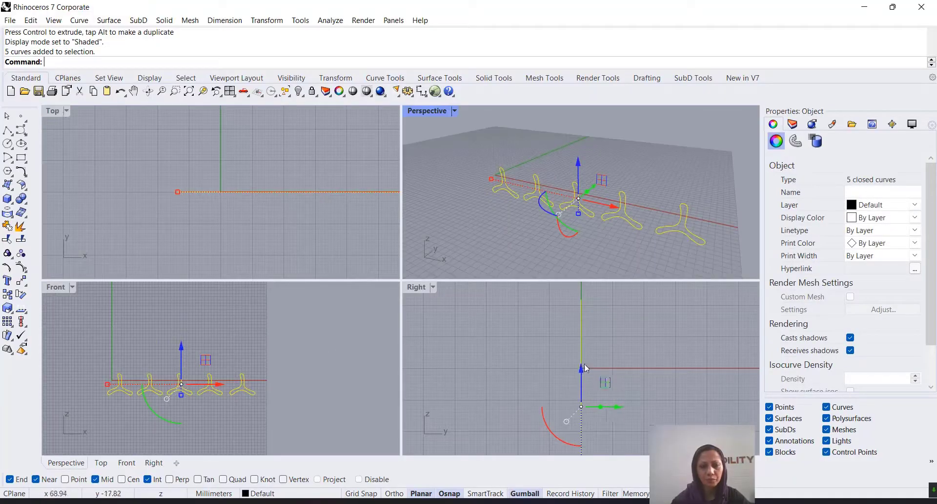
{"action": "left_click", "coordinate": [521, 424]}
{"action": "left_click", "coordinate": [542, 415]}
{"action": "type", "text": "90"}
{"action": "key", "text": "Return"}
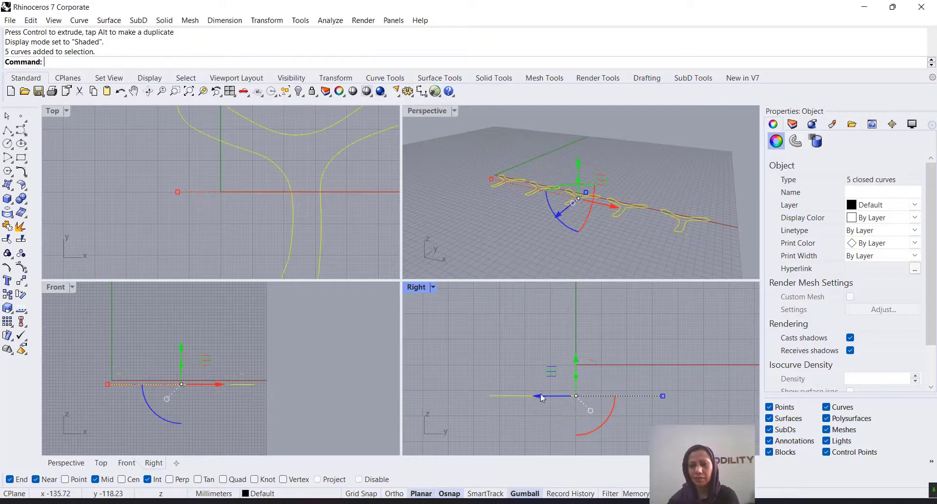
{"action": "left_click", "coordinate": [633, 149]}
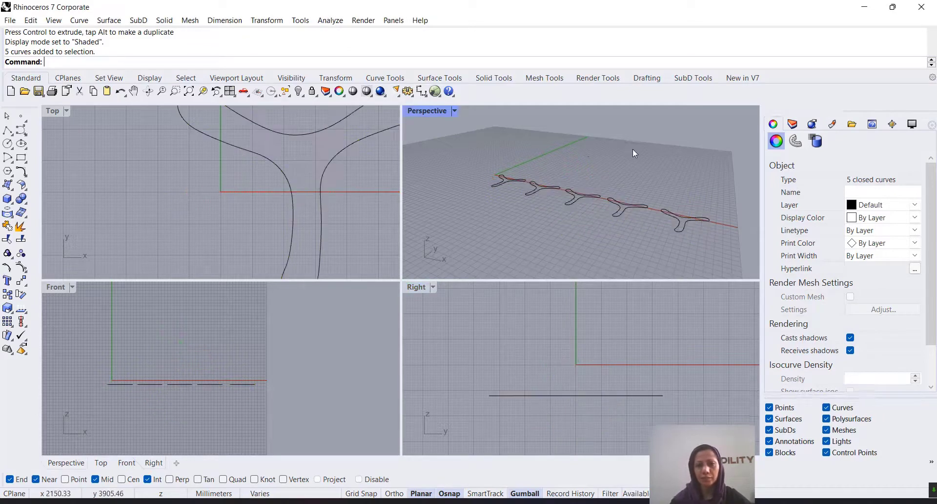
{"action": "double_click", "coordinate": [417, 112]}
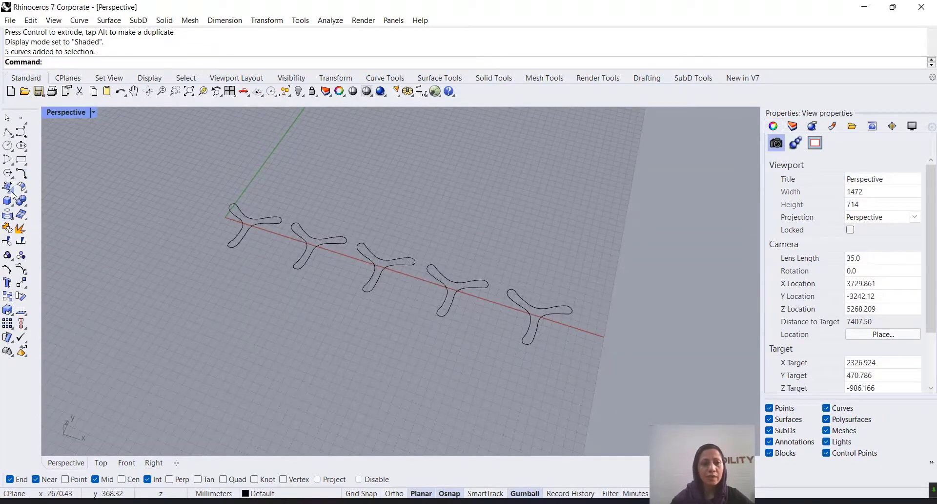
{"action": "left_click", "coordinate": [11, 193]}
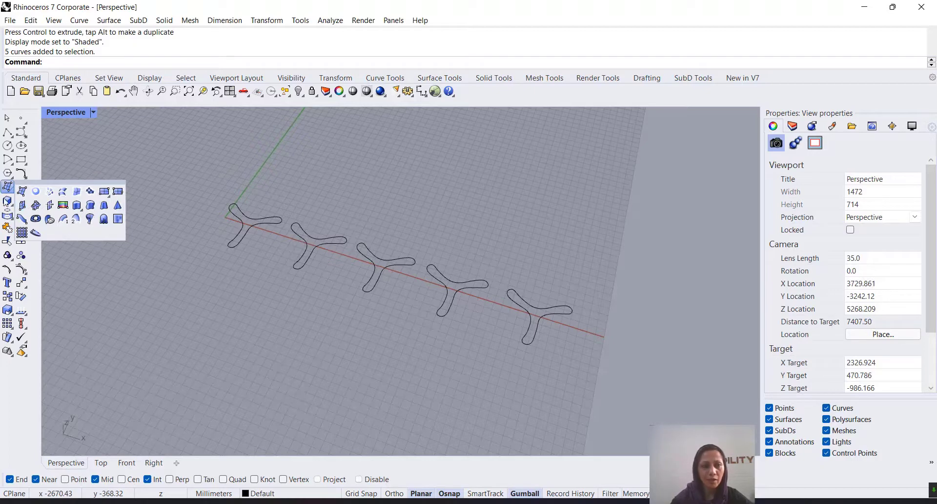
Run Extrude straight on the first two Y curves, stopping at the distance prompt
{"action": "left_click", "coordinate": [76, 205]}
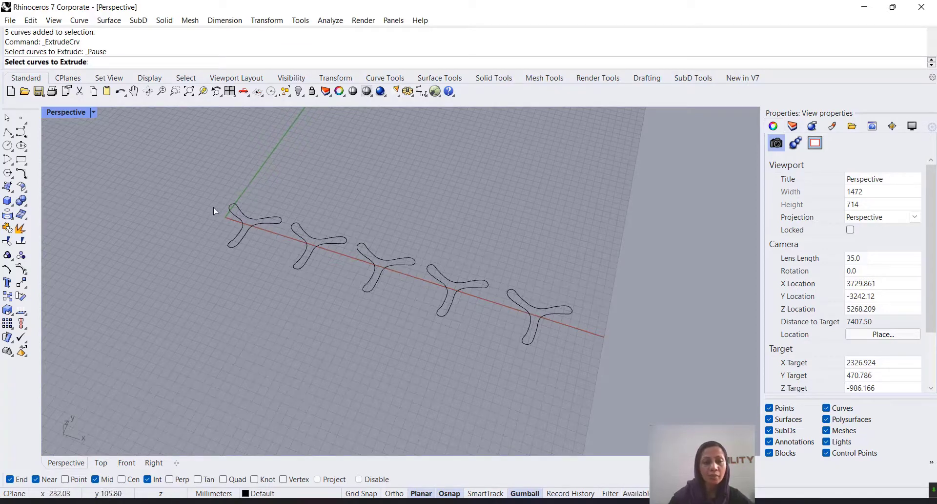
{"action": "left_click", "coordinate": [247, 221]}
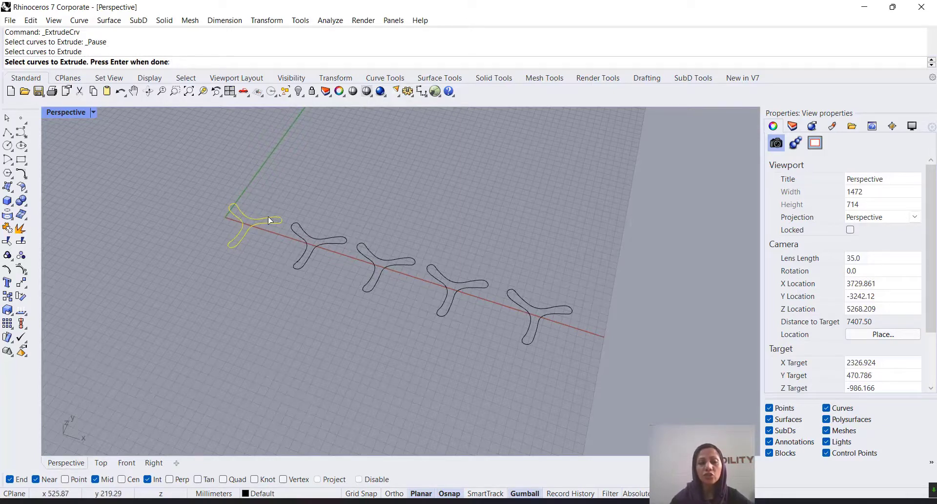
{"action": "left_click", "coordinate": [344, 244]}
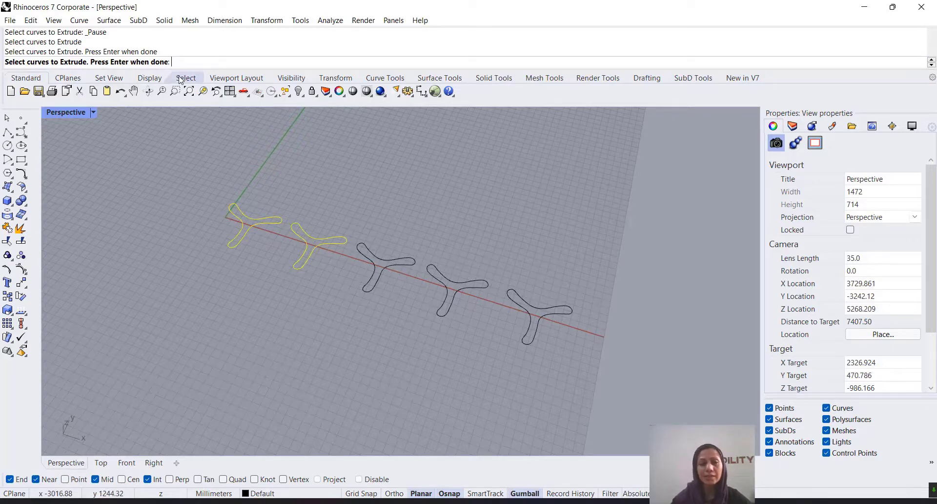
{"action": "key", "text": "Return"}
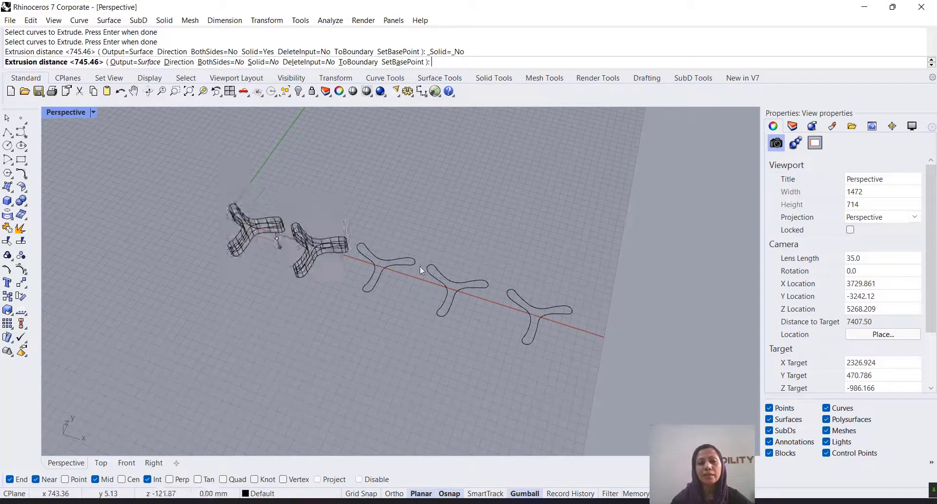
Extrude one-sided with Solid=Yes at the default distance
{"action": "scroll", "coordinate": [325, 181], "scroll_direction": "down", "scroll_amount": 2}
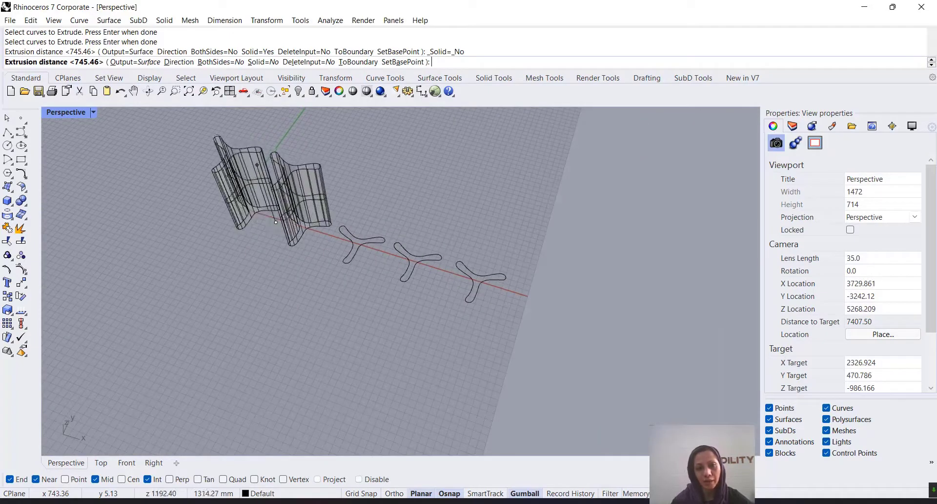
{"action": "left_click", "coordinate": [240, 63]}
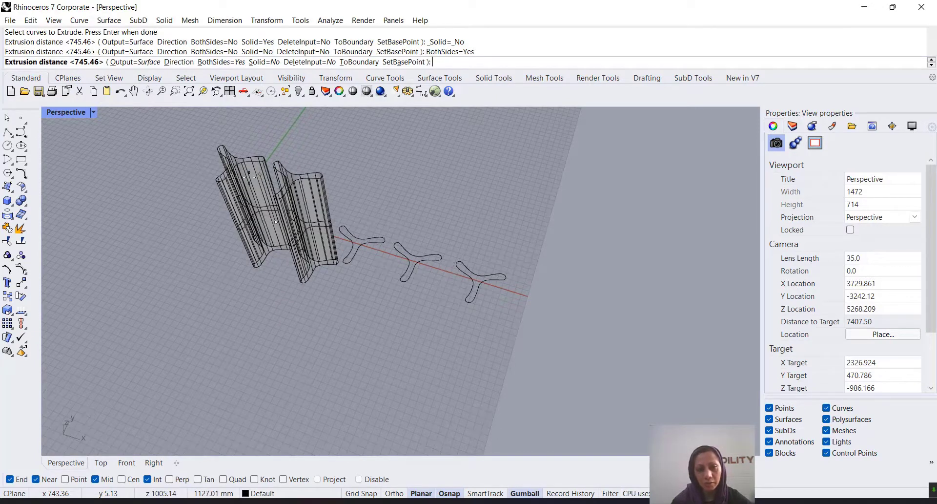
{"action": "left_click", "coordinate": [221, 62]}
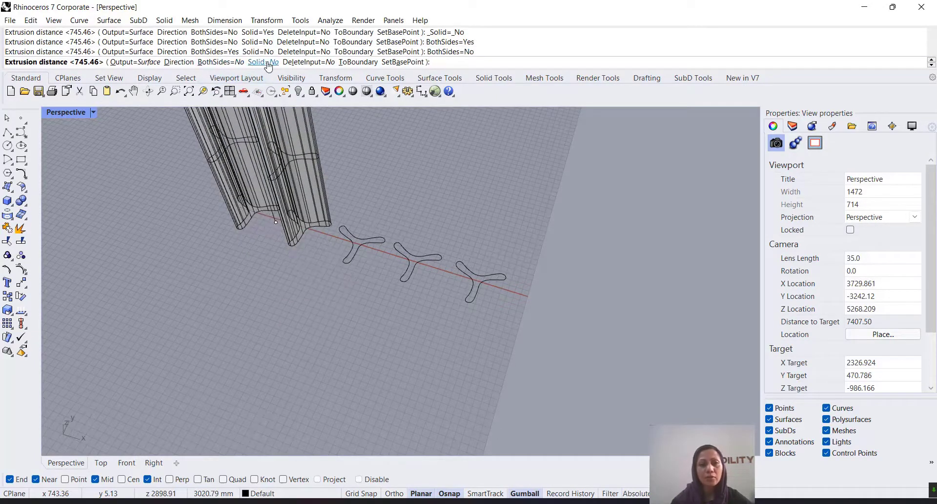
{"action": "scroll", "coordinate": [296, 188], "scroll_direction": "down", "scroll_amount": 2}
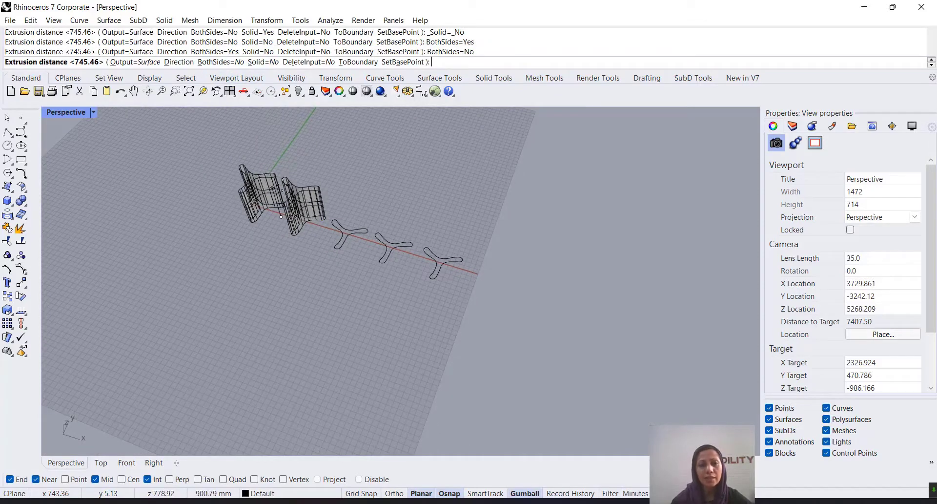
{"action": "left_click", "coordinate": [263, 61]}
{"action": "scroll", "coordinate": [272, 190], "scroll_direction": "up", "scroll_amount": 1}
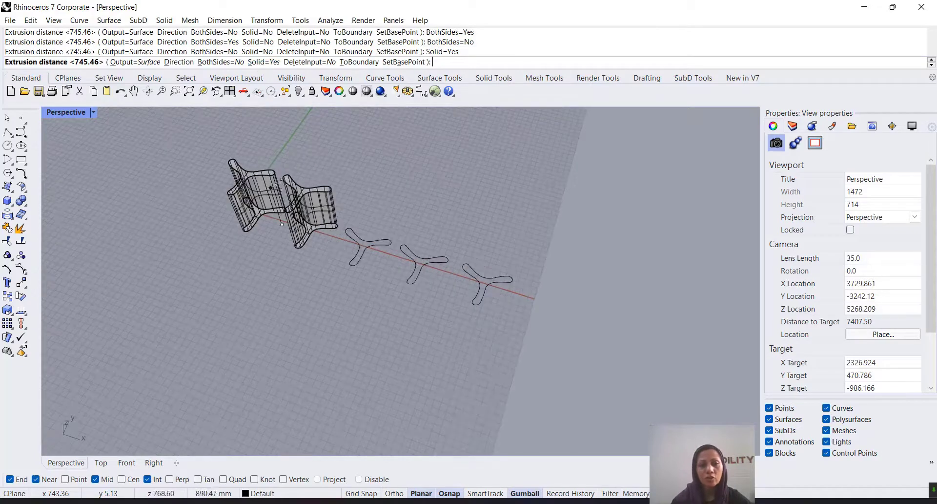
{"action": "key", "text": "Return"}
Delete the second extruded solid
{"action": "scroll", "coordinate": [237, 175], "scroll_direction": "up", "scroll_amount": 1}
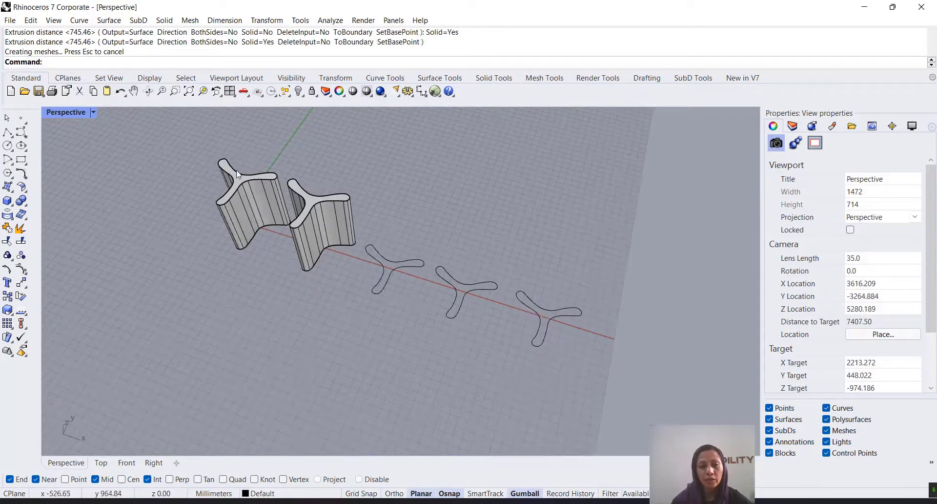
{"action": "left_click", "coordinate": [317, 239]}
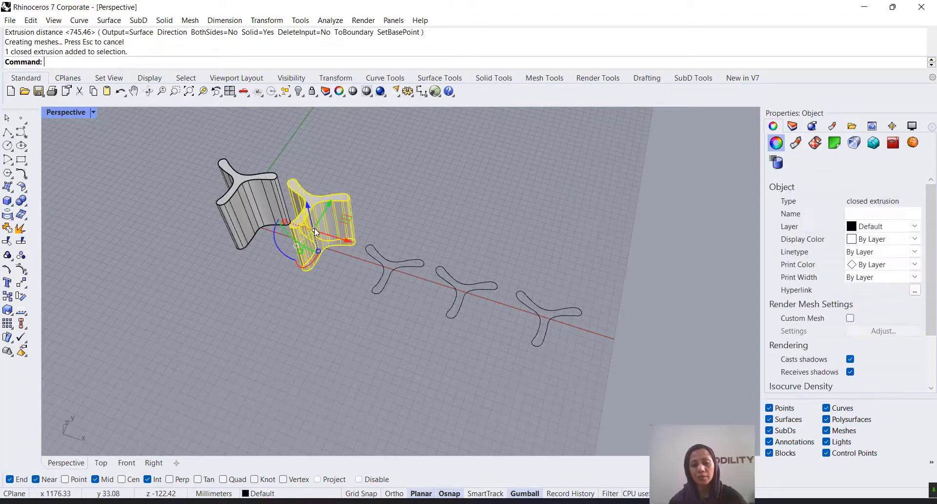
{"action": "key", "text": "Delete"}
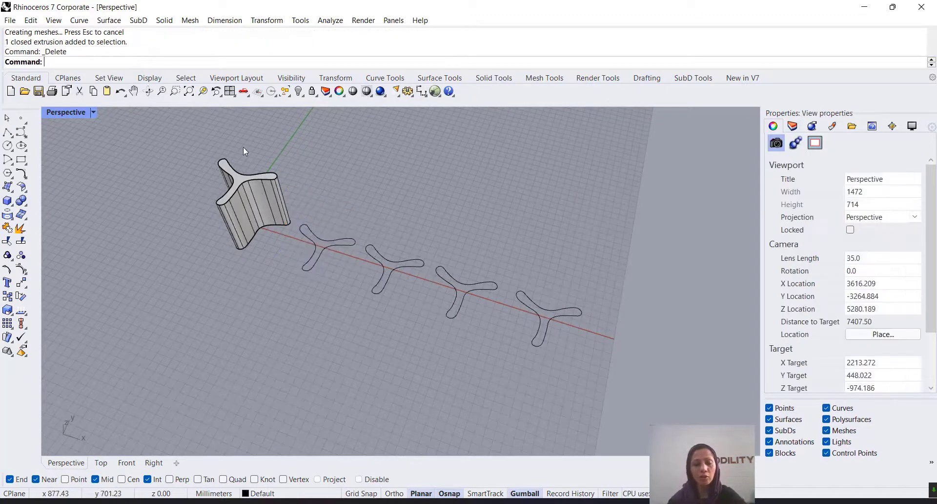
{"action": "left_click", "coordinate": [12, 192]}
Extrude the second Y curve straight as an open surface, clicking to set its height
{"action": "left_click", "coordinate": [77, 205]}
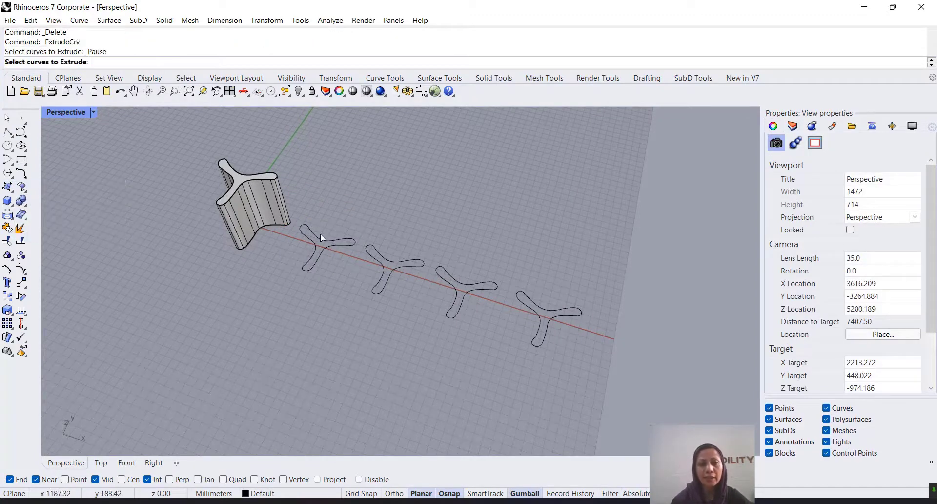
{"action": "left_click", "coordinate": [322, 240]}
{"action": "key", "text": "Return"}
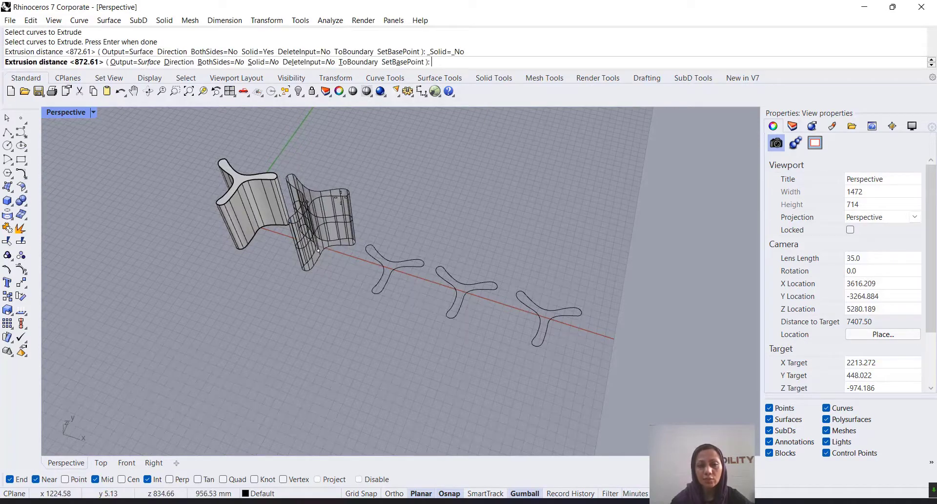
{"action": "left_click", "coordinate": [340, 198]}
{"action": "right_click_drag", "start_coordinate": [229, 221], "coordinate": [382, 310]}
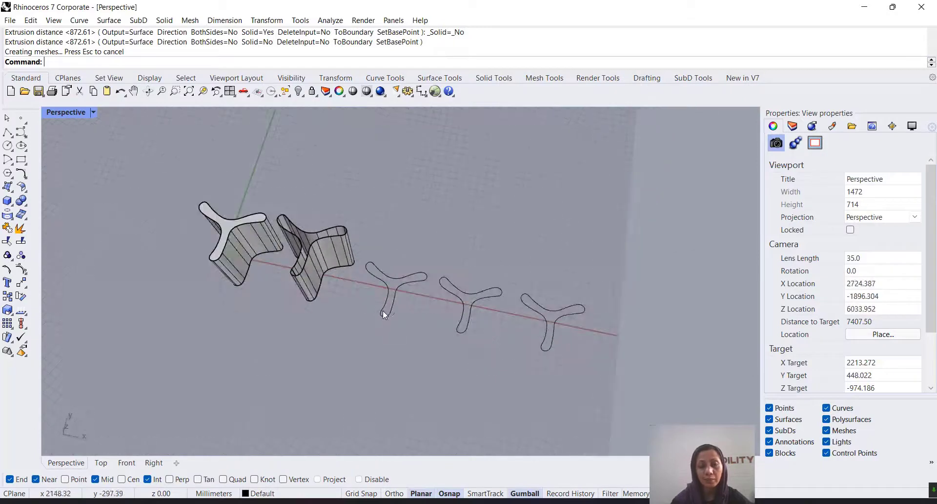
{"action": "right_click_drag", "start_coordinate": [328, 270], "coordinate": [345, 290]}
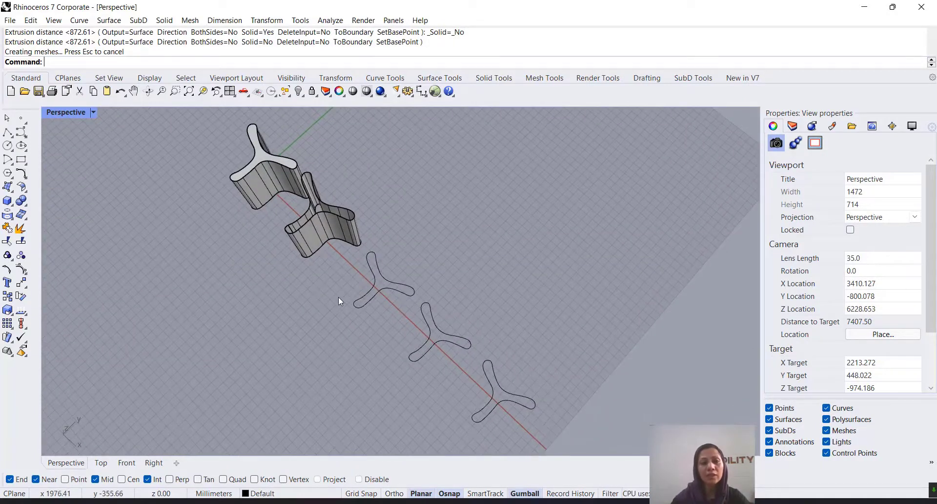
{"action": "right_click_drag", "start_coordinate": [270, 308], "coordinate": [306, 304]}
{"action": "scroll", "coordinate": [221, 211], "scroll_direction": "up", "scroll_amount": 2}
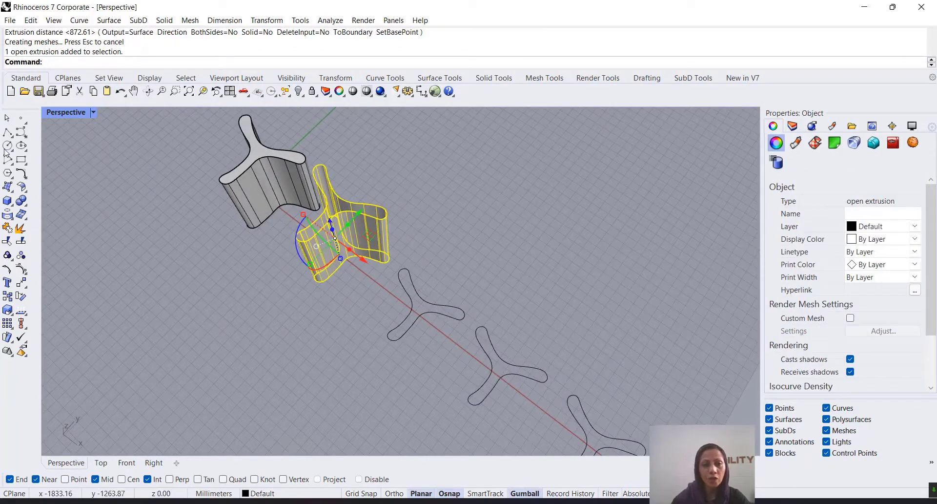
Cap the open extrusion's planar holes to make it a closed solid
{"action": "left_click", "coordinate": [23, 205]}
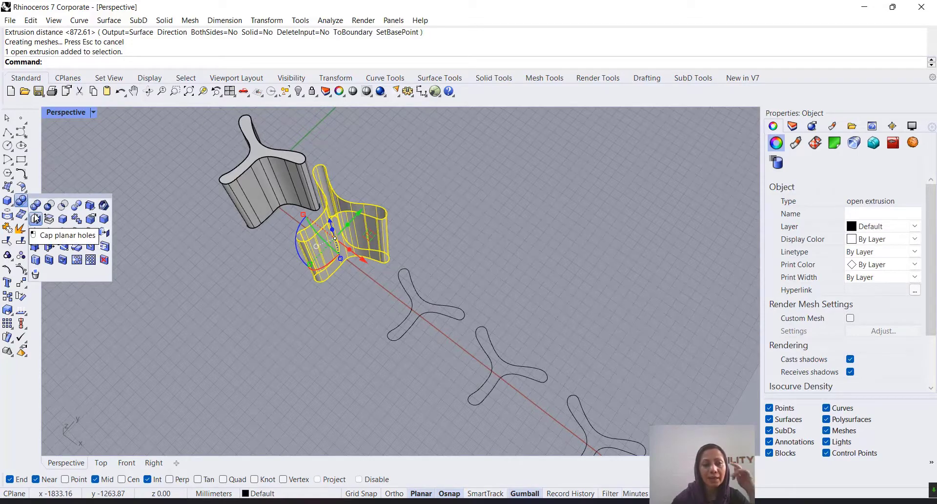
{"action": "left_click", "coordinate": [36, 219]}
{"action": "left_click", "coordinate": [508, 226]}
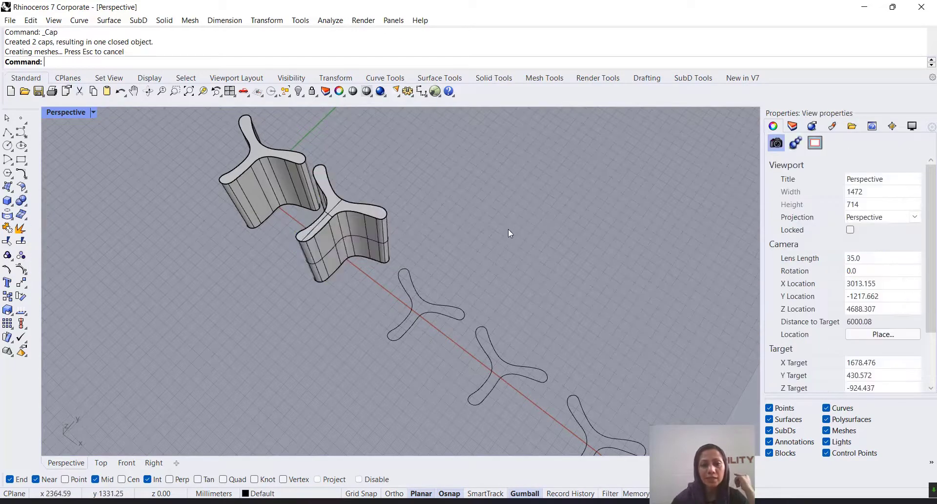
{"action": "right_click_drag", "start_coordinate": [335, 213], "coordinate": [367, 205]}
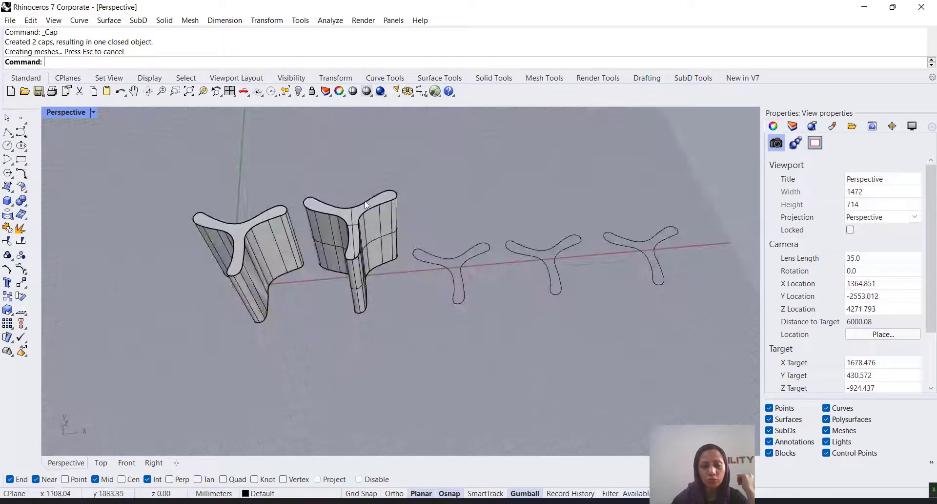
{"action": "mouse_move", "coordinate": [394, 294]}
{"action": "right_mouse_down"}
{"action": "mouse_move", "coordinate": [385, 295]}
{"action": "mouse_move", "coordinate": [399, 282]}
{"action": "right_mouse_up"}
Start Extrude curve along path for the flat Y curve beside the solids
{"action": "left_click", "coordinate": [422, 260]}
{"action": "left_click", "coordinate": [421, 261]}
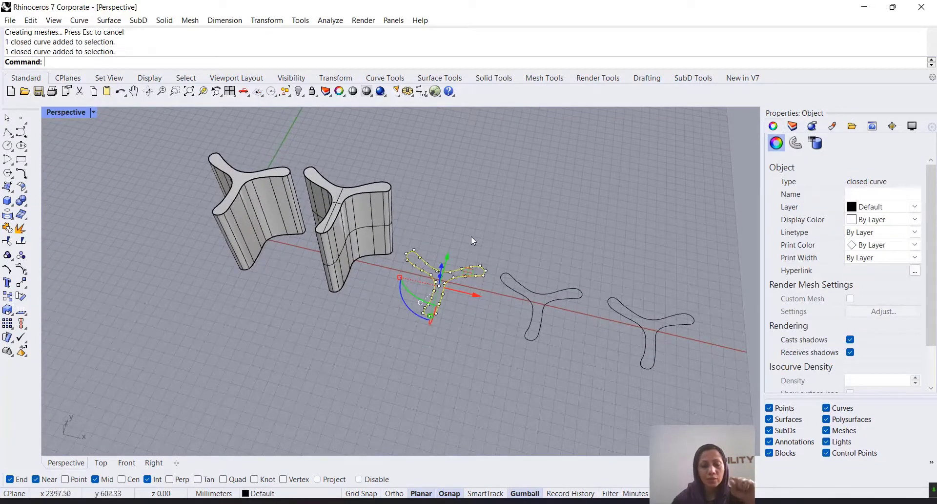
{"action": "left_click", "coordinate": [470, 236]}
{"action": "left_click", "coordinate": [10, 190]}
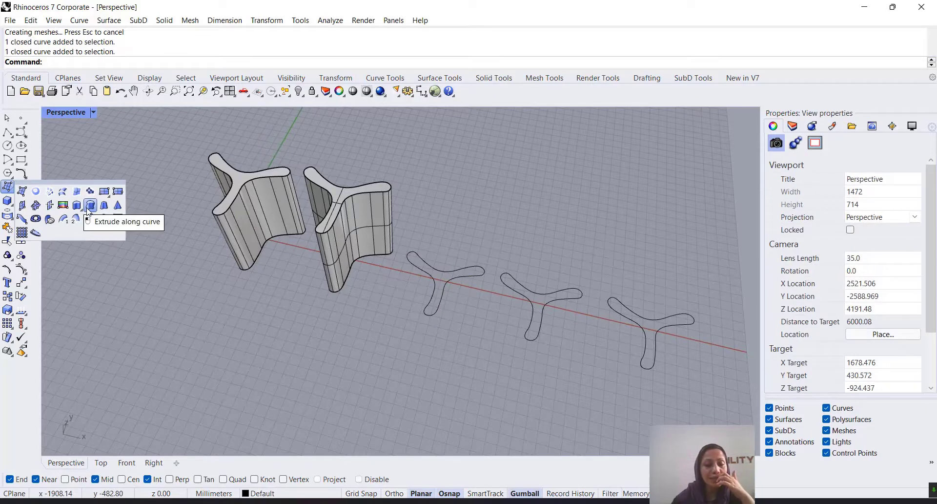
{"action": "left_click", "coordinate": [90, 205]}
Draw a wavy interpolated path curve rising from the flat Y curve in the Front view
{"action": "left_click", "coordinate": [25, 139]}
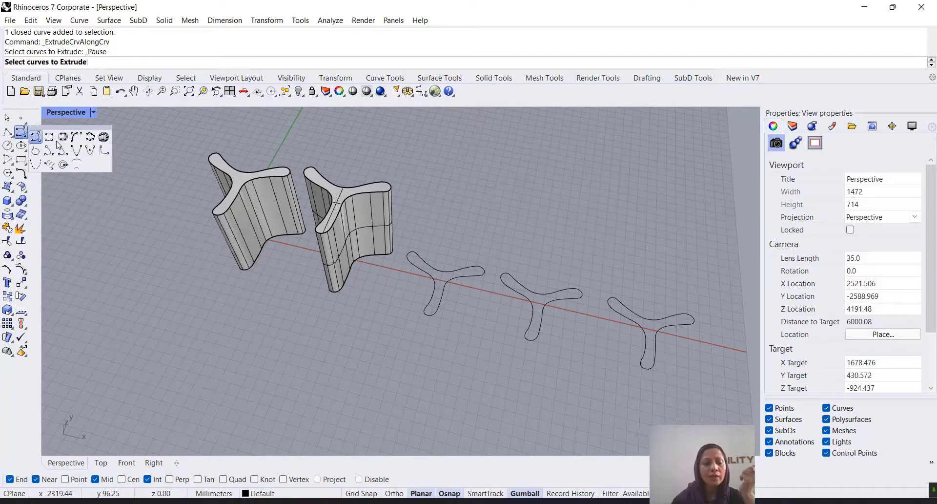
{"action": "left_click", "coordinate": [36, 138]}
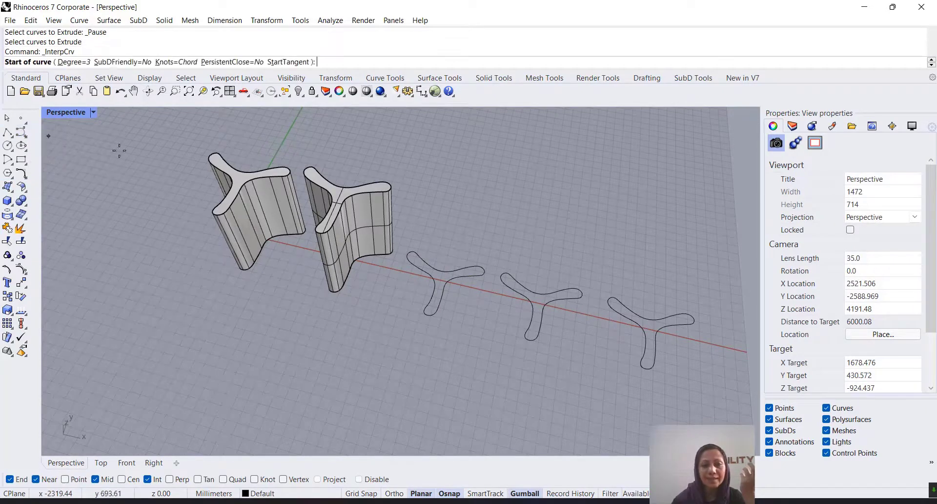
{"action": "left_click", "coordinate": [433, 278]}
{"action": "left_click", "coordinate": [127, 463]}
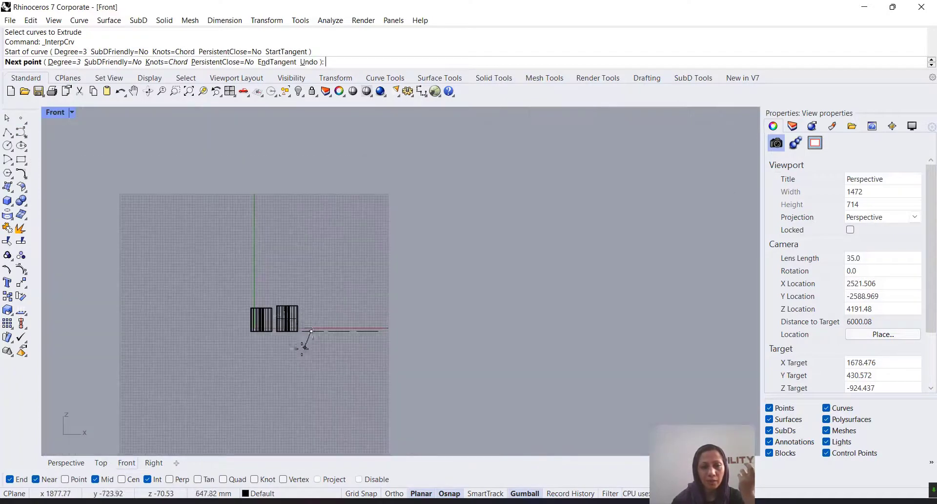
{"action": "scroll", "coordinate": [335, 335], "scroll_direction": "up", "scroll_amount": 5}
{"action": "left_click", "coordinate": [357, 337]}
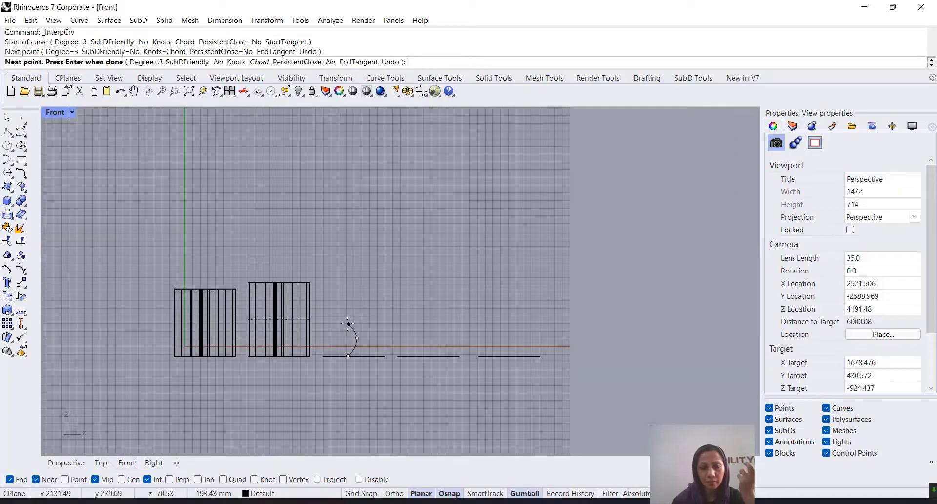
{"action": "left_click", "coordinate": [347, 316]}
{"action": "left_click", "coordinate": [350, 284]}
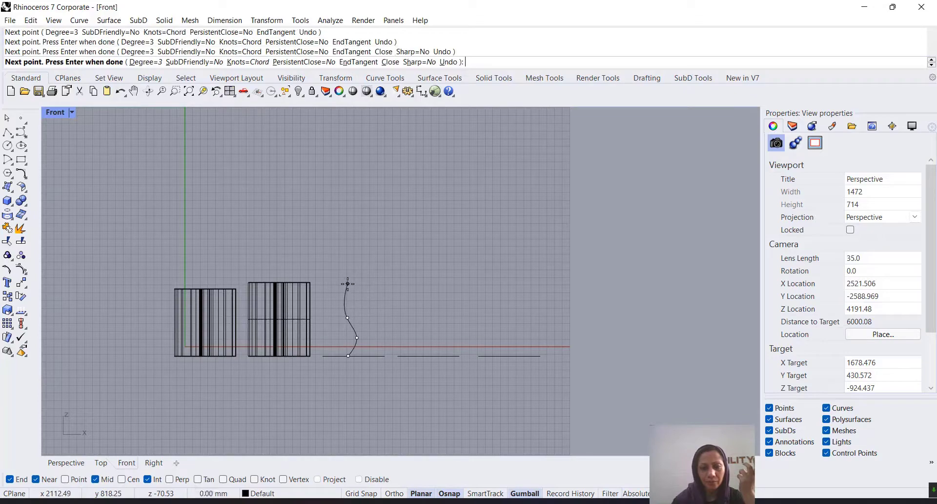
{"action": "key", "text": "Return"}
Restore four viewports, orbit, and maximize Perspective to inspect the path and solids
{"action": "double_click", "coordinate": [64, 113]}
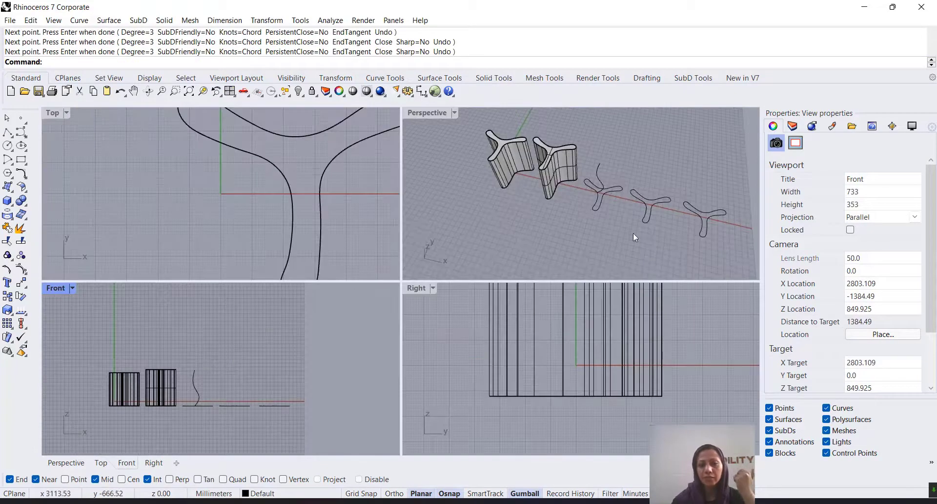
{"action": "scroll", "coordinate": [651, 210], "scroll_direction": "up", "scroll_amount": 5}
{"action": "right_click_drag", "start_coordinate": [551, 208], "coordinate": [819, 226]}
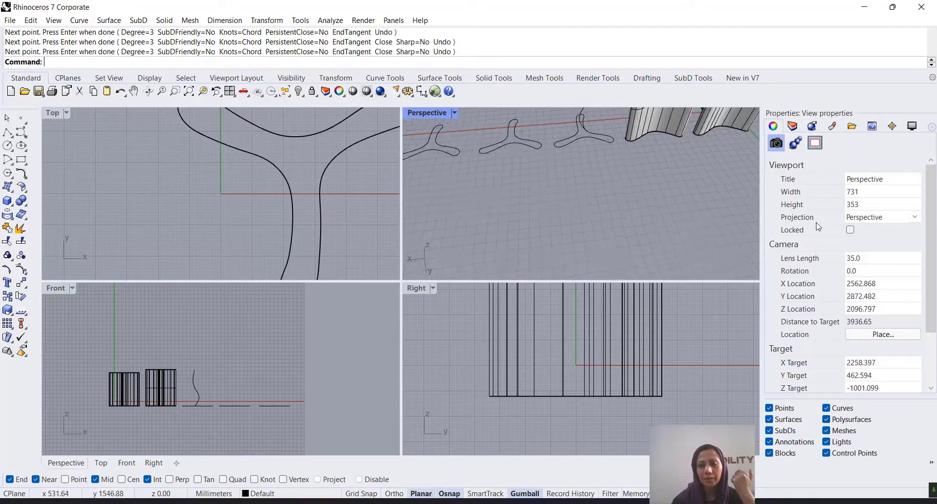
{"action": "scroll", "coordinate": [542, 195], "scroll_direction": "up", "scroll_amount": 3}
{"action": "double_click", "coordinate": [410, 114]}
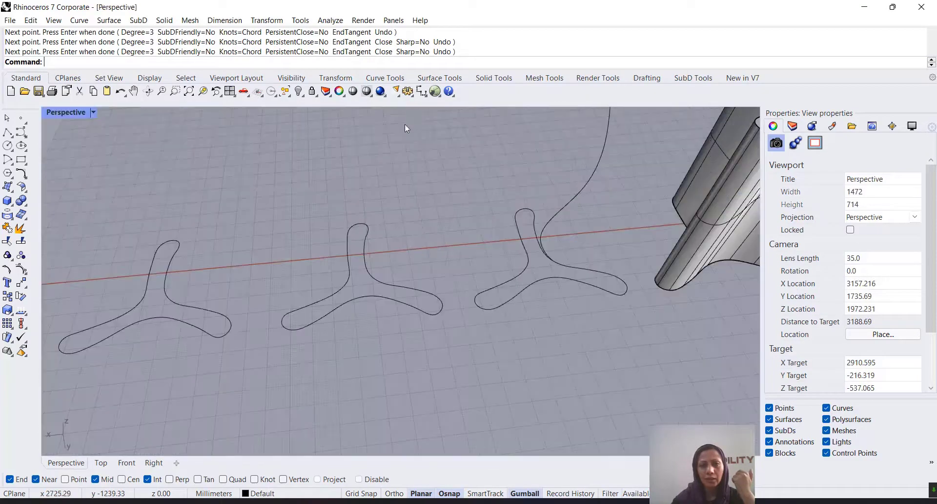
{"action": "scroll", "coordinate": [372, 269], "scroll_direction": "down", "scroll_amount": 6}
{"action": "right_click_drag", "start_coordinate": [543, 238], "coordinate": [734, 224]}
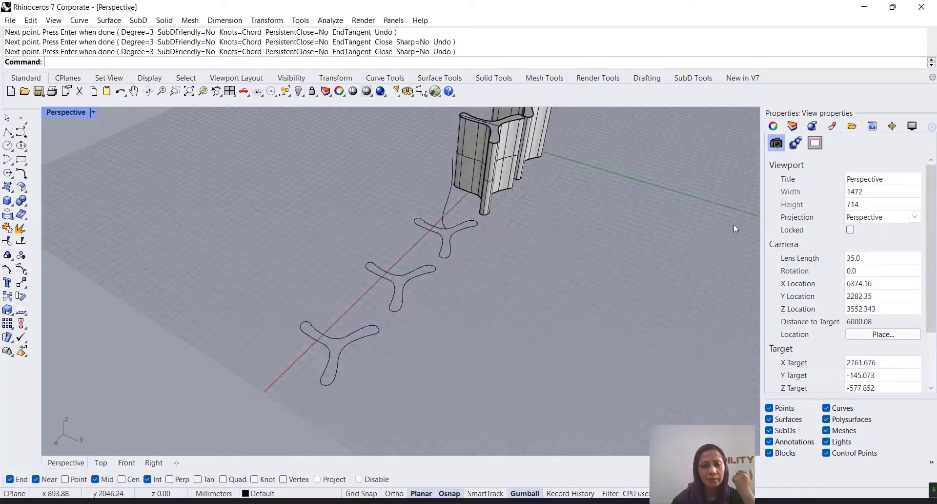
Extrude the Y-shaped profile along the wavy path as a closed solid
{"action": "left_click", "coordinate": [9, 194]}
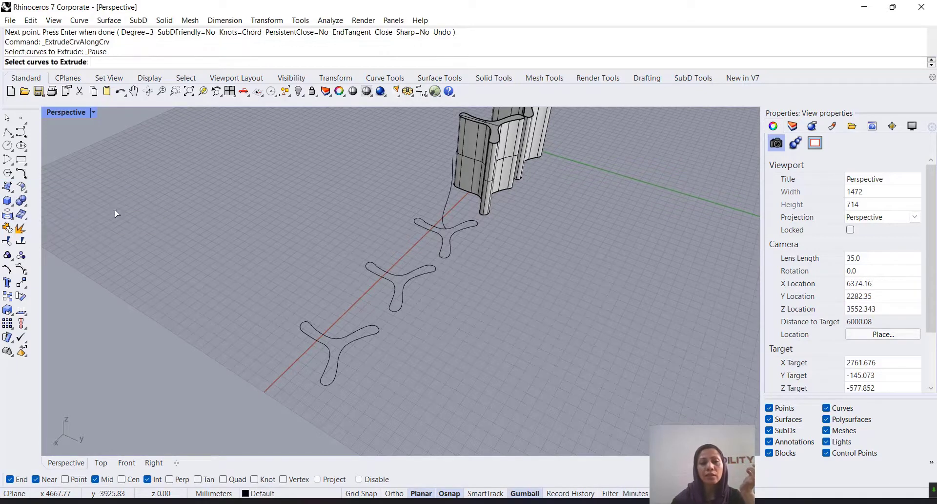
{"action": "left_click", "coordinate": [91, 205]}
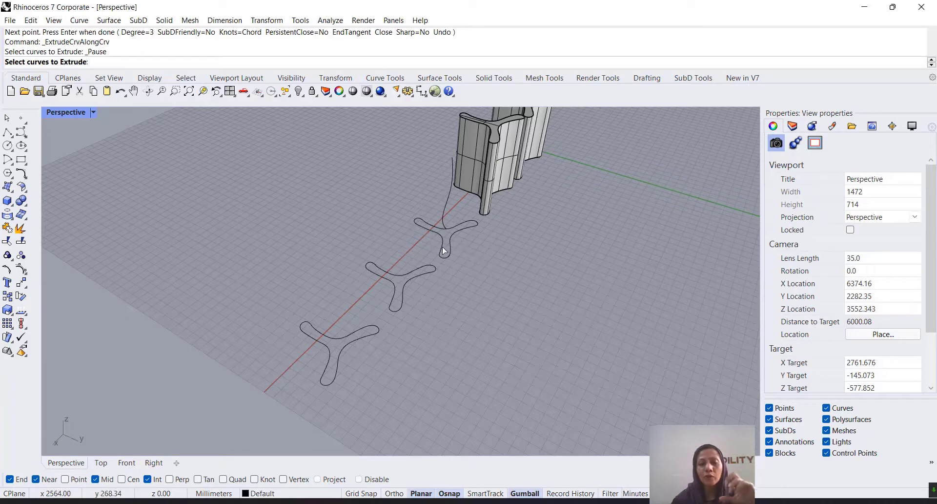
{"action": "left_click", "coordinate": [448, 249]}
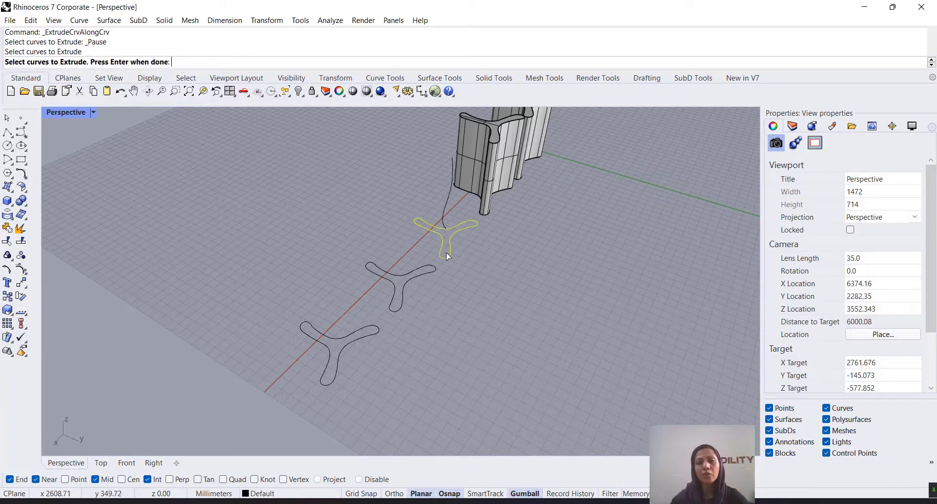
{"action": "key", "text": "Return"}
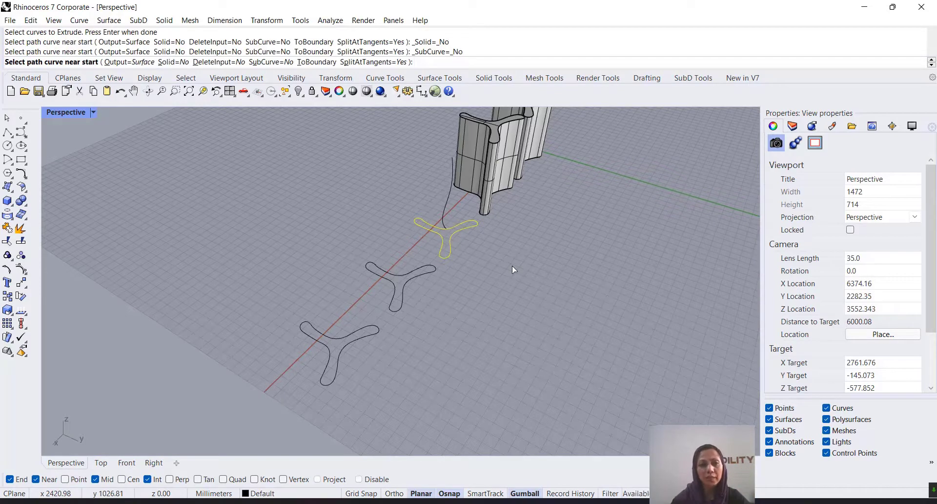
{"action": "left_click", "coordinate": [171, 62]}
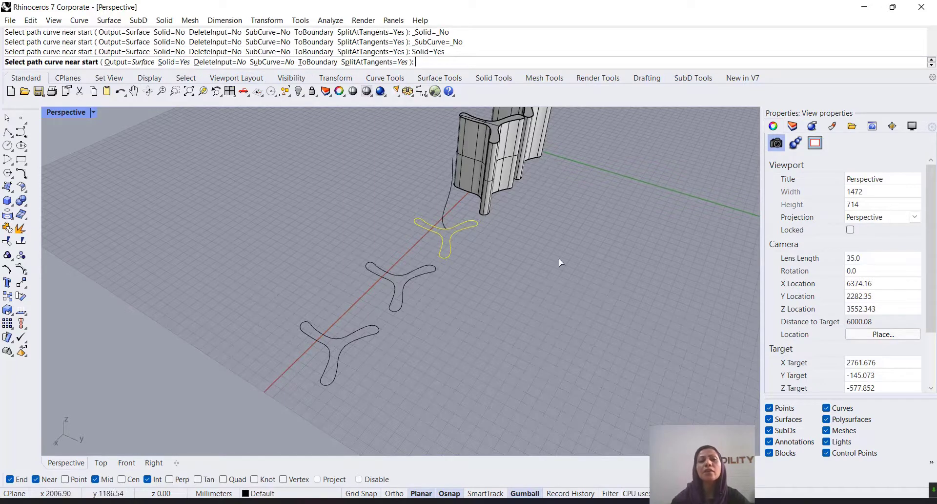
{"action": "right_click_drag", "start_coordinate": [561, 262], "coordinate": [454, 239]}
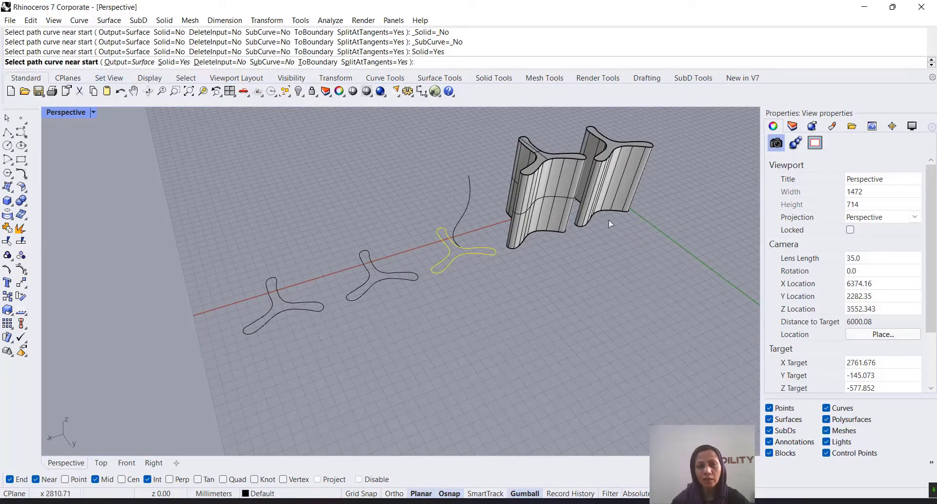
{"action": "left_click", "coordinate": [471, 206]}
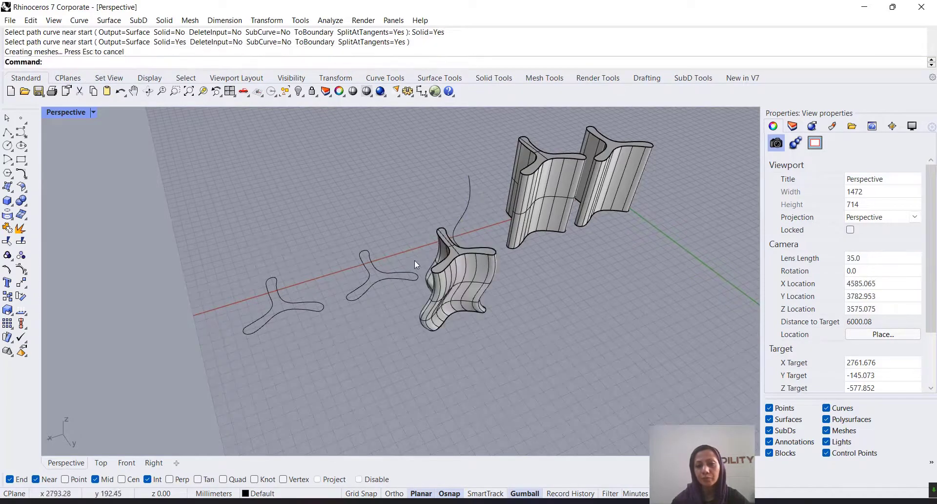
Move the new twisting solid with the gumball into line with the other two solids
{"action": "right_click_drag", "start_coordinate": [414, 260], "coordinate": [710, 285]}
{"action": "right_click_drag", "start_coordinate": [362, 247], "coordinate": [374, 250]}
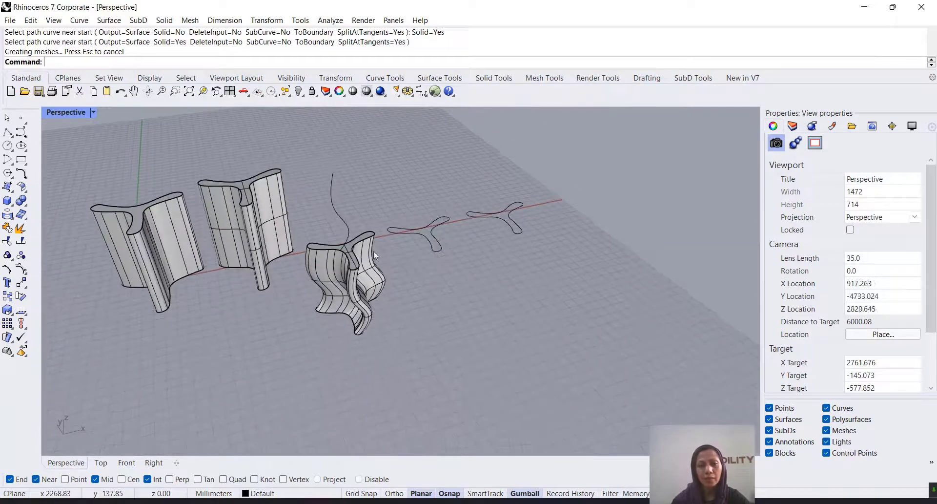
{"action": "left_click", "coordinate": [334, 284]}
{"action": "left_click_drag", "start_coordinate": [350, 255], "coordinate": [345, 184]}
{"action": "left_click", "coordinate": [455, 162]}
{"action": "right_click_drag", "start_coordinate": [456, 163], "coordinate": [427, 183]}
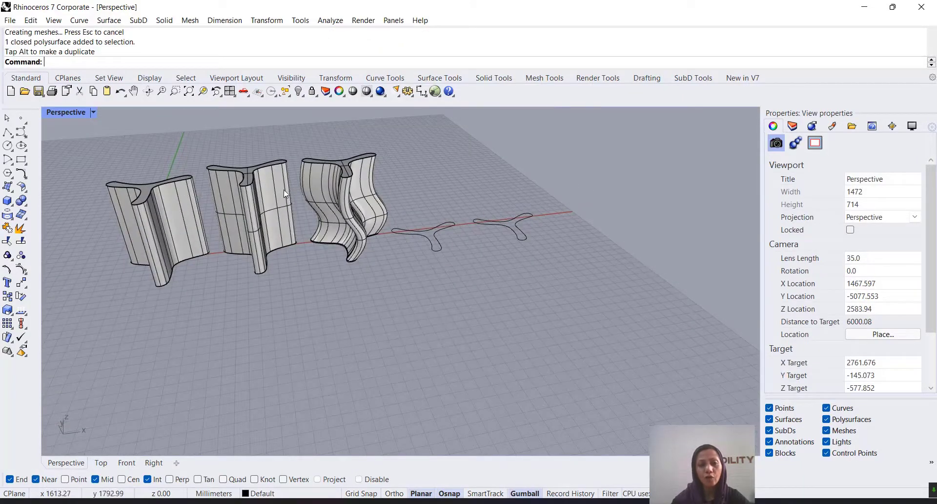
{"action": "right_click_drag", "start_coordinate": [378, 236], "coordinate": [444, 212]}
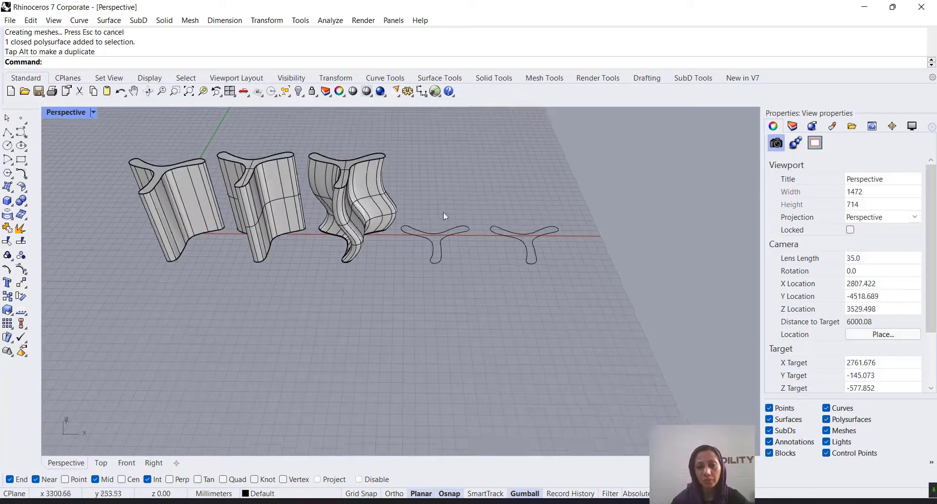
{"action": "left_click", "coordinate": [10, 195]}
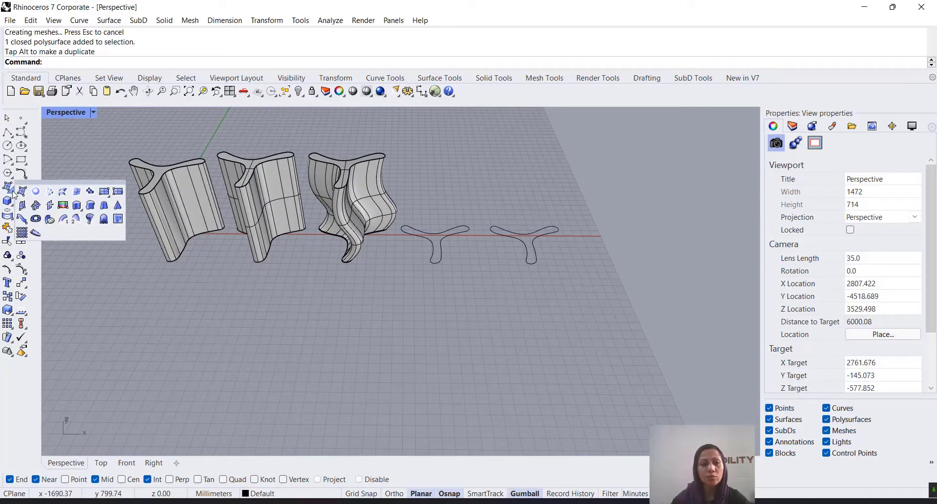
Select the next Y-shaped curve for a tapered curve extrusion
{"action": "left_click", "coordinate": [104, 207]}
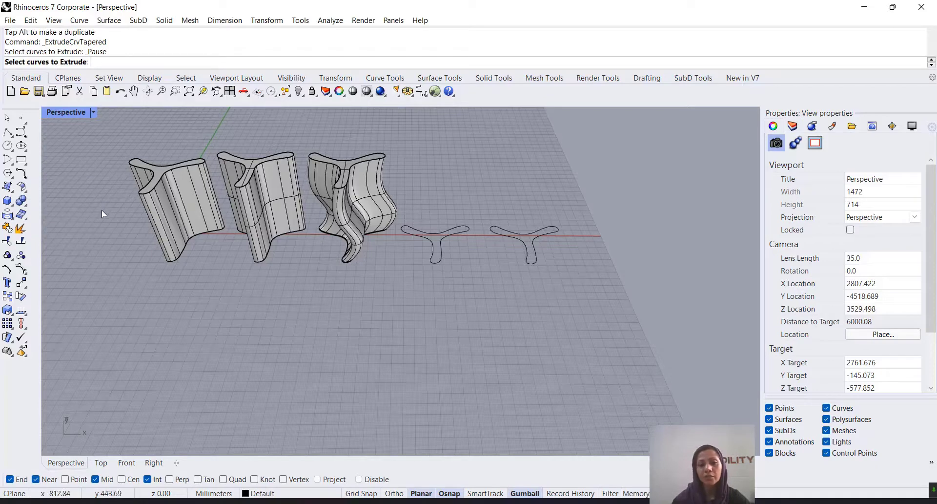
{"action": "left_click", "coordinate": [448, 238]}
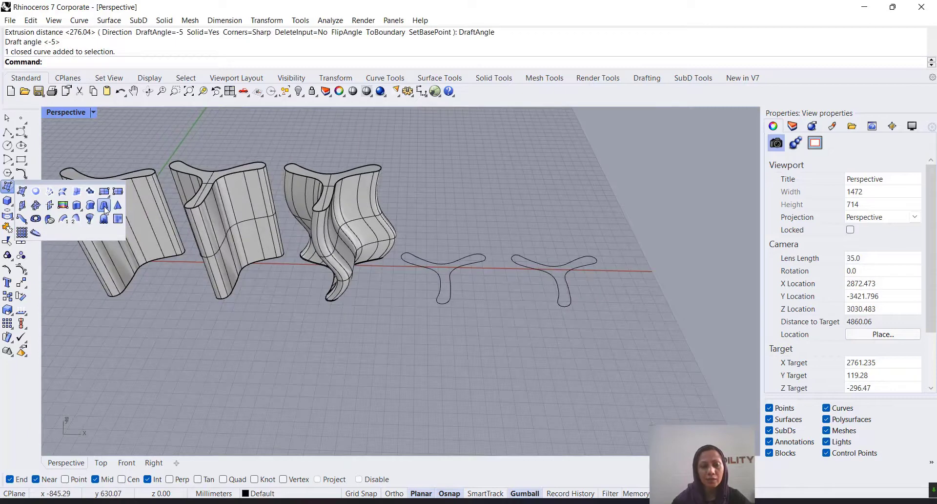
{"action": "left_click", "coordinate": [104, 207]}
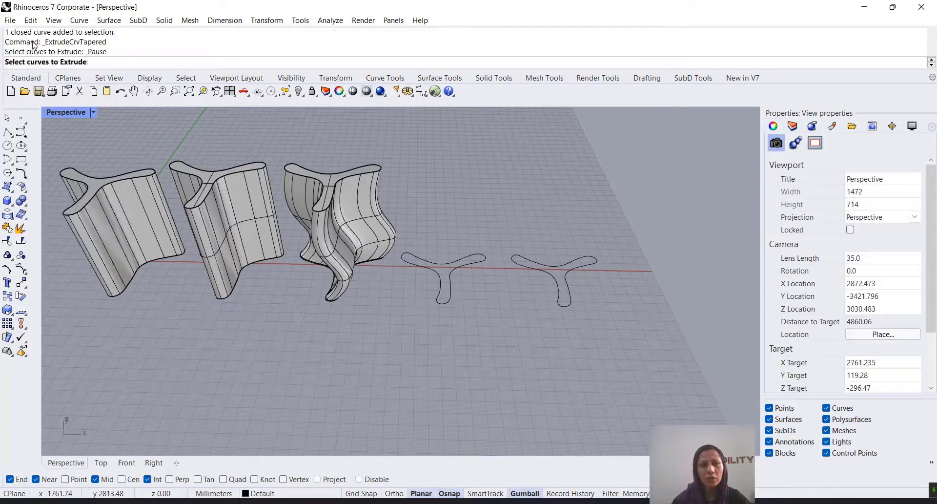
{"action": "left_click", "coordinate": [427, 264]}
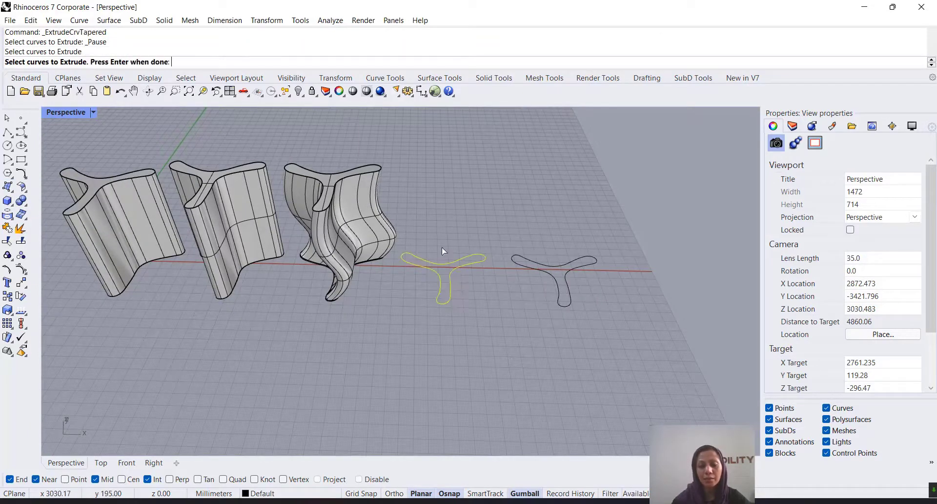
{"action": "key", "text": "Return"}
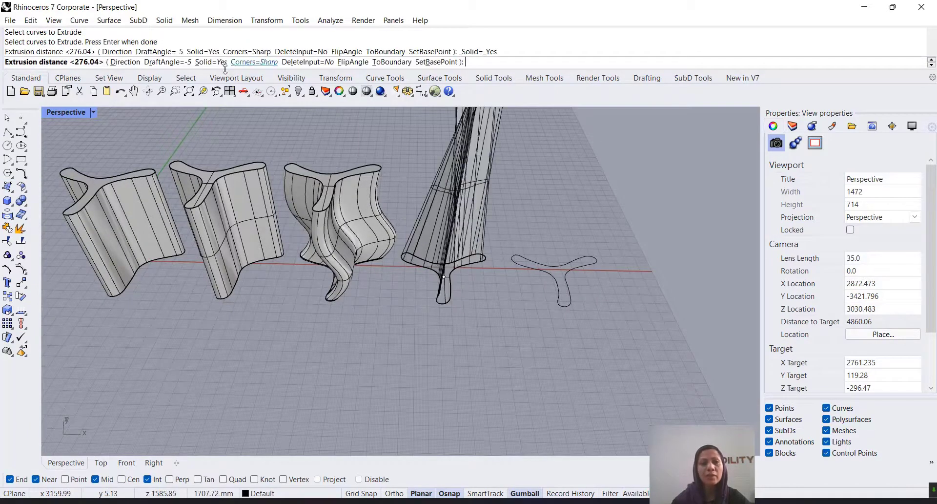
Set the taper's draft angle to 5°, trying -5° before settling back on 5°
{"action": "left_click", "coordinate": [166, 62]}
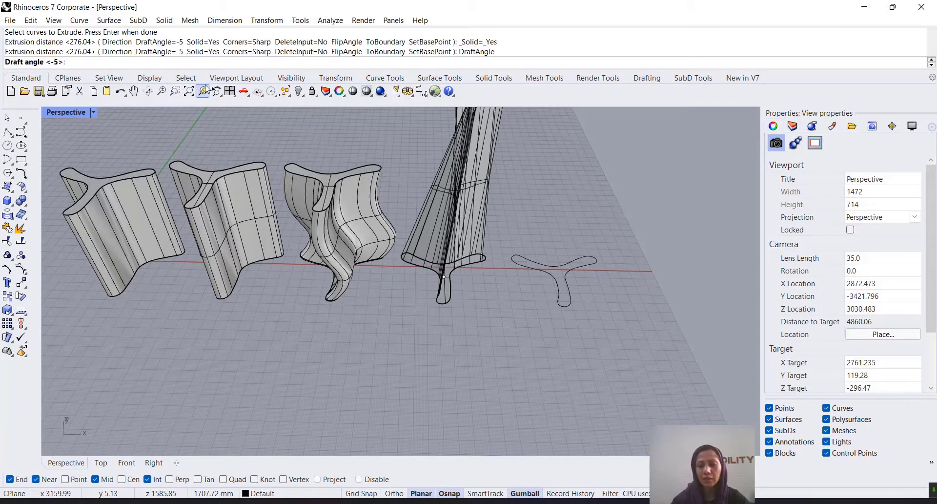
{"action": "type", "text": "5"}
{"action": "key", "text": "Return"}
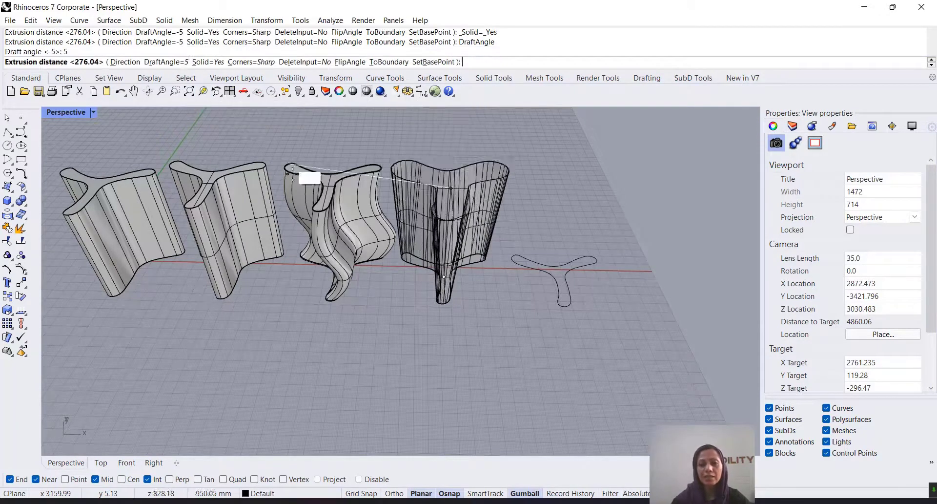
{"action": "scroll", "coordinate": [431, 202], "scroll_direction": "up", "scroll_amount": 3}
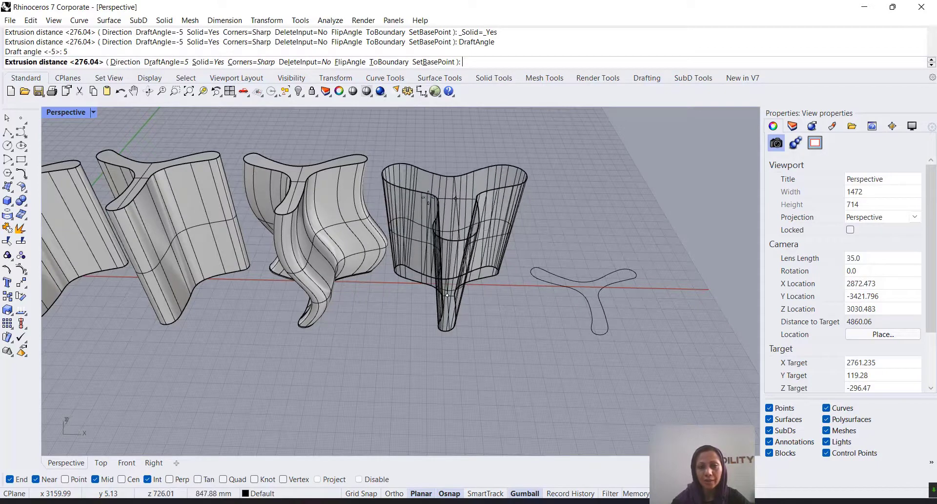
{"action": "left_click", "coordinate": [168, 62]}
{"action": "type", "text": "-"}
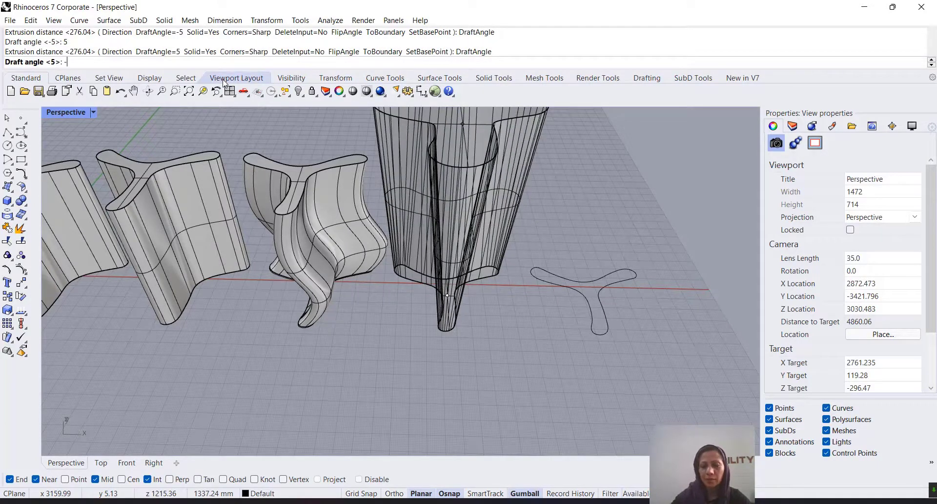
{"action": "type", "text": "5"}
{"action": "key", "text": "Return"}
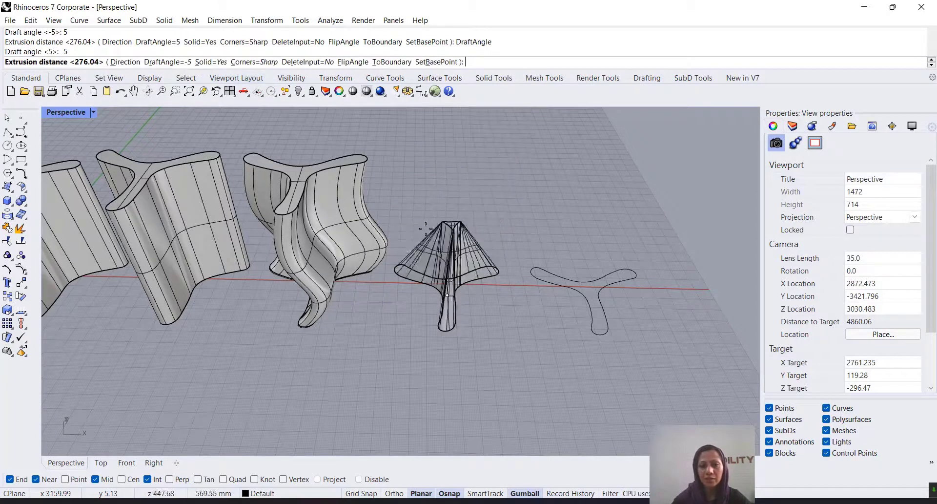
{"action": "left_click", "coordinate": [171, 61]}
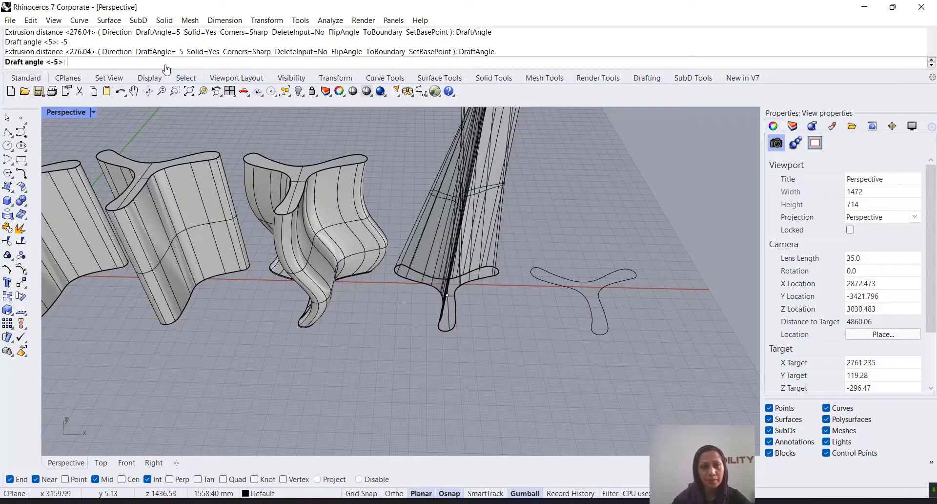
{"action": "type", "text": "5"}
{"action": "key", "text": "Return"}
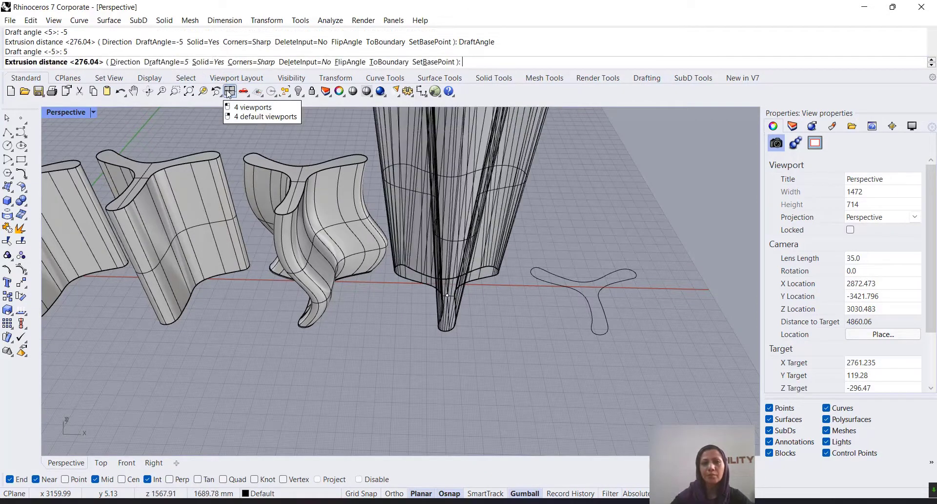
Set the tapered extrusion's height to create the fourth solid
{"action": "left_click", "coordinate": [403, 184]}
{"action": "scroll", "coordinate": [478, 370], "scroll_direction": "down", "scroll_amount": 4}
{"action": "mouse_move", "coordinate": [581, 389]}
{"action": "right_mouse_down"}
{"action": "mouse_move", "coordinate": [428, 371]}
{"action": "mouse_move", "coordinate": [552, 359]}
{"action": "right_mouse_up"}
Extrude the last Y-shaped curve to an apex point picked in the Front view
{"action": "left_click", "coordinate": [552, 350]}
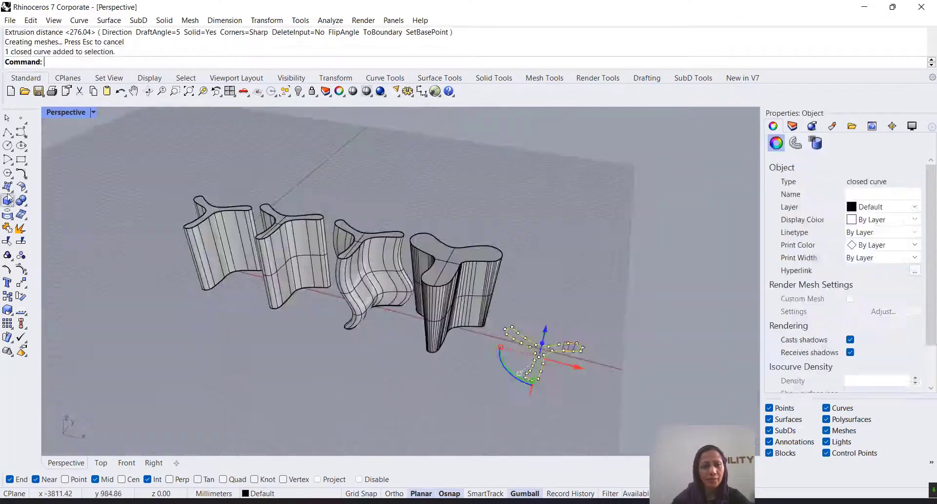
{"action": "left_click", "coordinate": [11, 190]}
{"action": "left_click", "coordinate": [113, 205]}
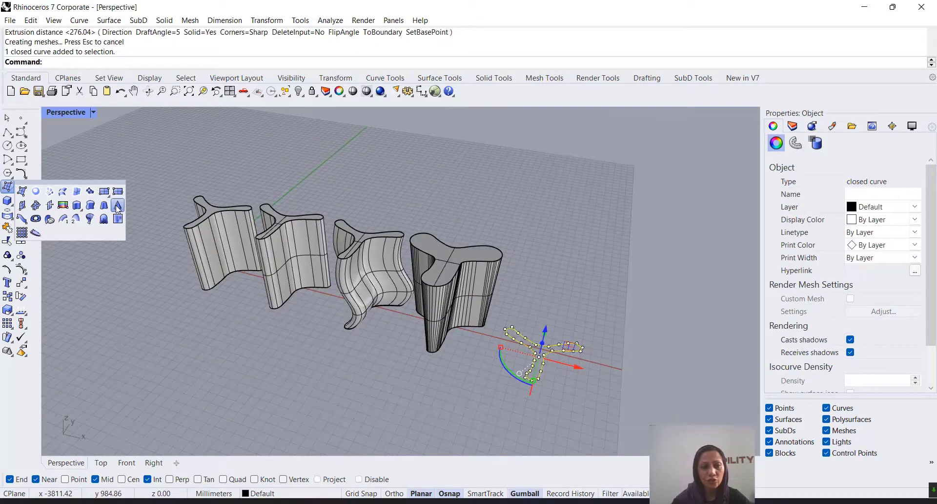
{"action": "left_click", "coordinate": [127, 462]}
{"action": "scroll", "coordinate": [498, 270], "scroll_direction": "up", "scroll_amount": 2}
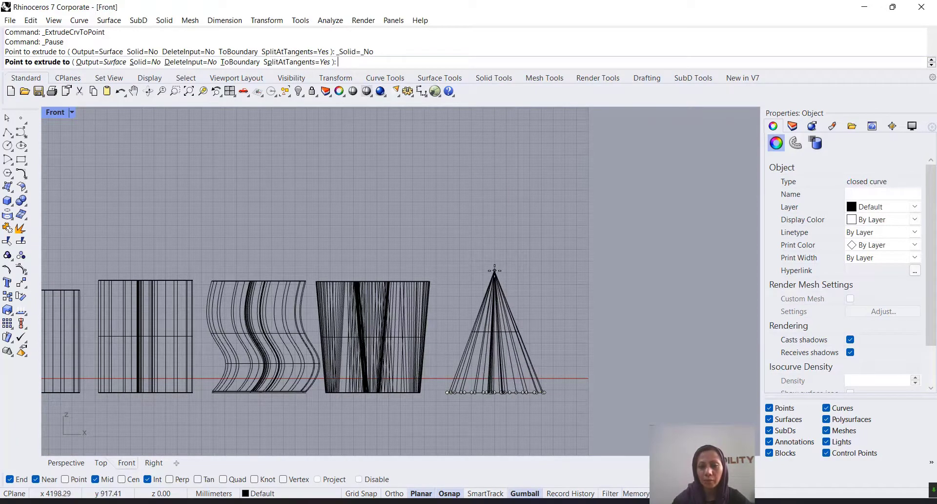
{"action": "left_click", "coordinate": [495, 269]}
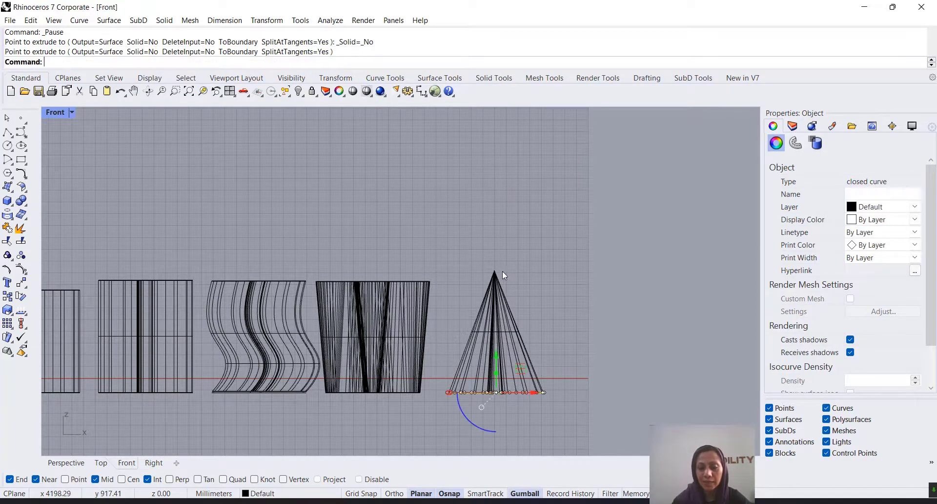
Restore the four-view layout, then maximize and orbit the Perspective view over the shapes
{"action": "double_click", "coordinate": [56, 112]}
{"action": "double_click", "coordinate": [420, 115]}
{"action": "right_click_drag", "start_coordinate": [417, 120], "coordinate": [403, 180]}
{"action": "scroll", "coordinate": [382, 164], "scroll_direction": "down", "scroll_amount": 4}
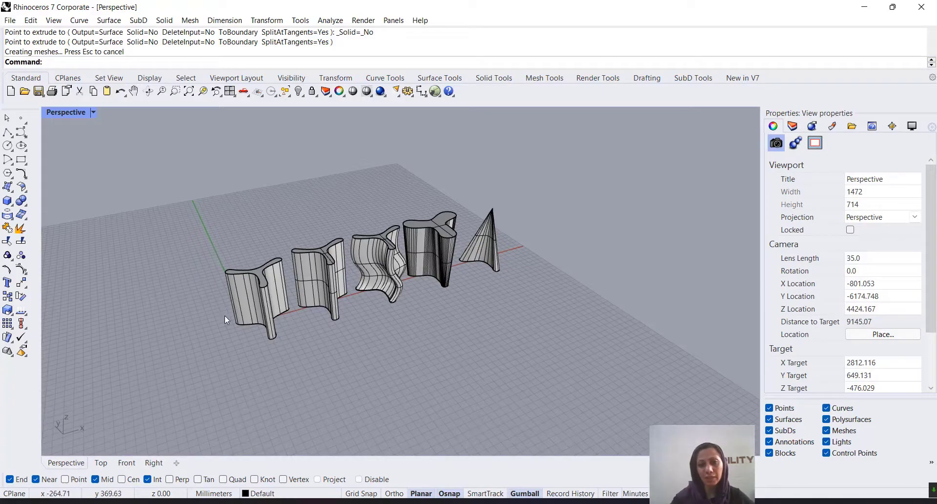
{"action": "scroll", "coordinate": [224, 315], "scroll_direction": "up", "scroll_amount": 2}
{"action": "right_click_drag", "start_coordinate": [263, 271], "coordinate": [256, 292]}
Draw a ten-point looping freeform curve on the ground in front of the row
{"action": "left_click", "coordinate": [7, 132]}
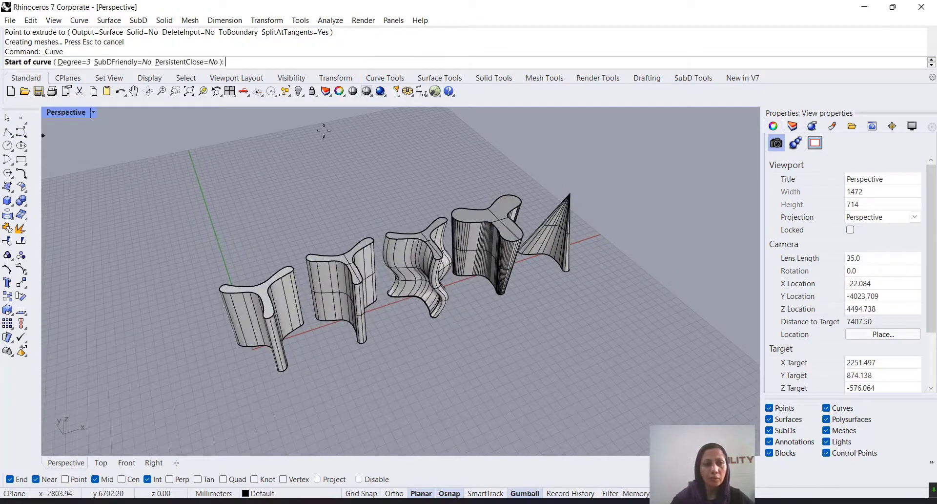
{"action": "scroll", "coordinate": [299, 255], "scroll_direction": "down", "scroll_amount": 2}
{"action": "scroll", "coordinate": [299, 255], "scroll_direction": "up", "scroll_amount": 4}
{"action": "left_click", "coordinate": [366, 387]}
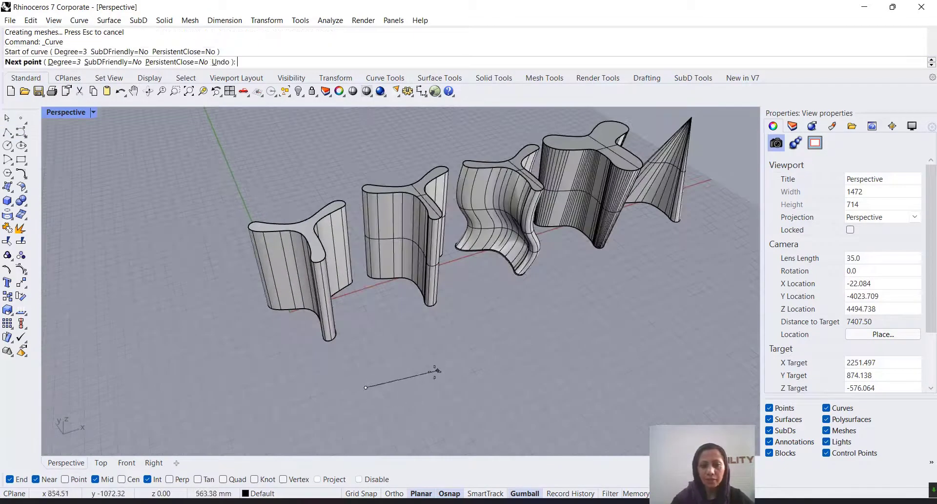
{"action": "left_click", "coordinate": [392, 359]}
{"action": "left_click", "coordinate": [460, 383]}
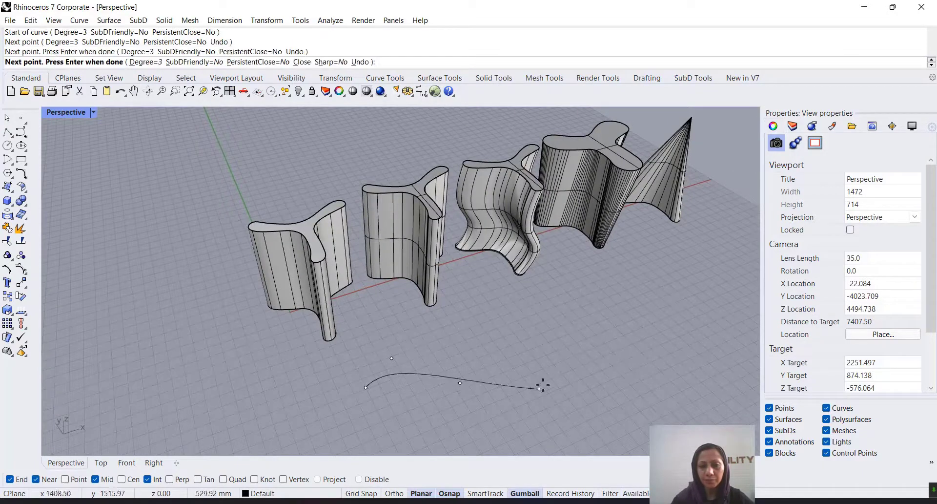
{"action": "left_click", "coordinate": [542, 379]}
{"action": "left_click", "coordinate": [625, 292]}
{"action": "left_click", "coordinate": [666, 291]}
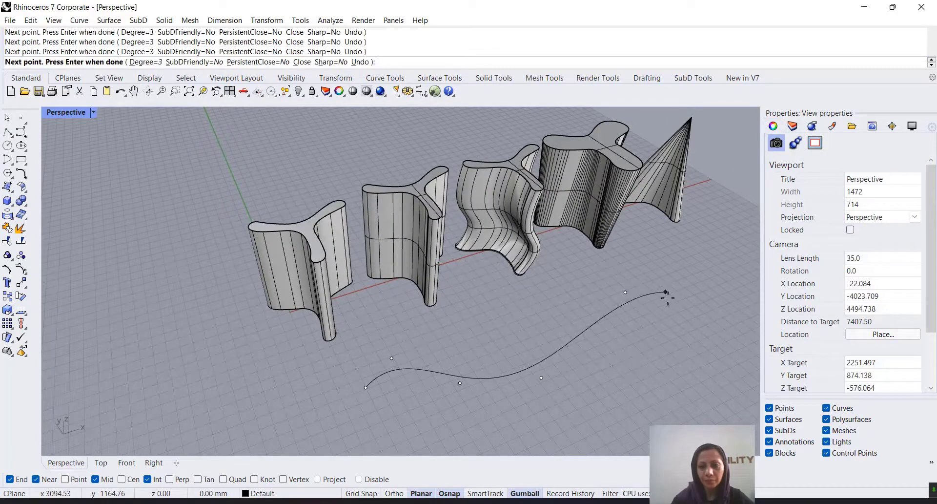
{"action": "left_click", "coordinate": [678, 351]}
{"action": "left_click", "coordinate": [490, 435]}
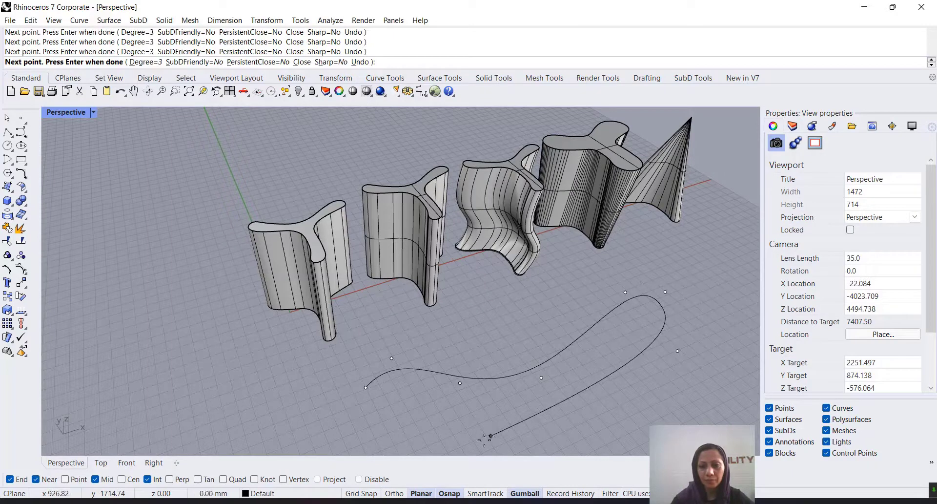
{"action": "left_click", "coordinate": [403, 451]}
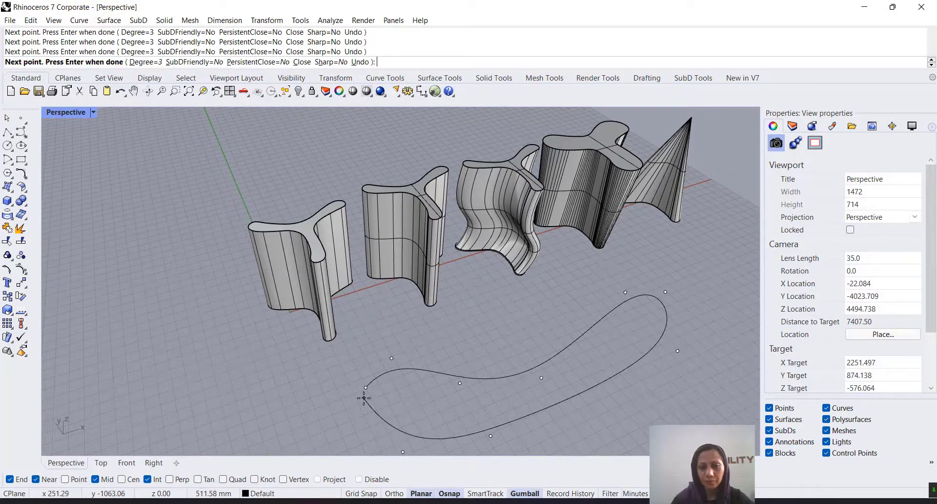
{"action": "left_click", "coordinate": [365, 388]}
{"action": "key", "text": "Return"}
Orbit around the new curve and select the front Y-profile extrusion
{"action": "scroll", "coordinate": [283, 305], "scroll_direction": "down", "scroll_amount": 5}
{"action": "right_click_drag", "start_coordinate": [315, 348], "coordinate": [400, 329]}
{"action": "scroll", "coordinate": [396, 334], "scroll_direction": "up", "scroll_amount": 7}
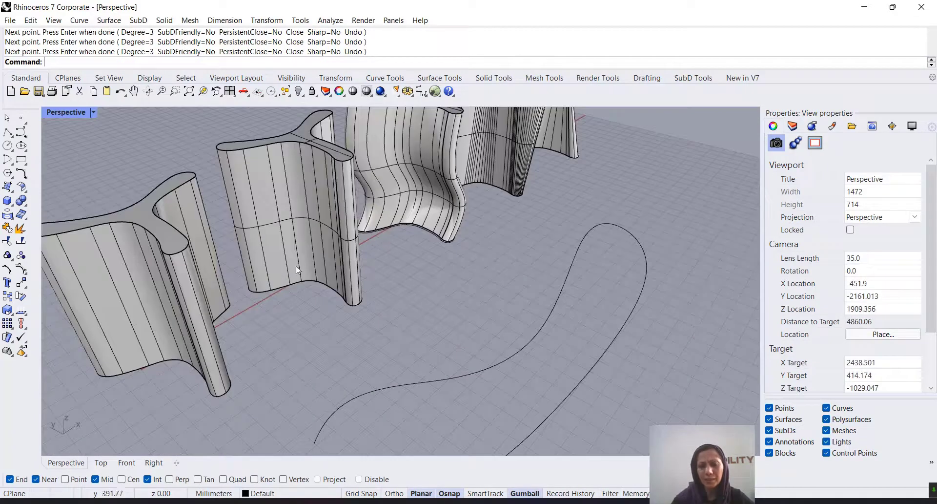
{"action": "scroll", "coordinate": [367, 303], "scroll_direction": "down", "scroll_amount": 4}
{"action": "left_click", "coordinate": [239, 302]}
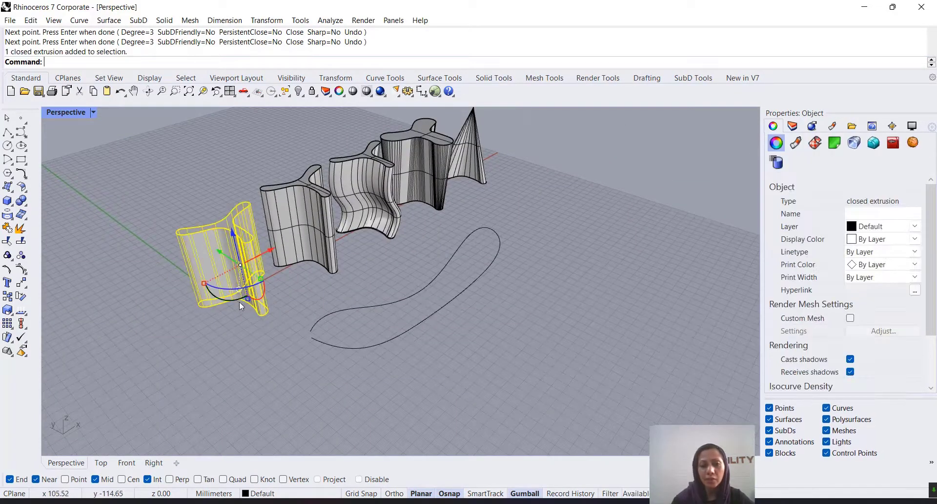
{"action": "left_click", "coordinate": [239, 301]}
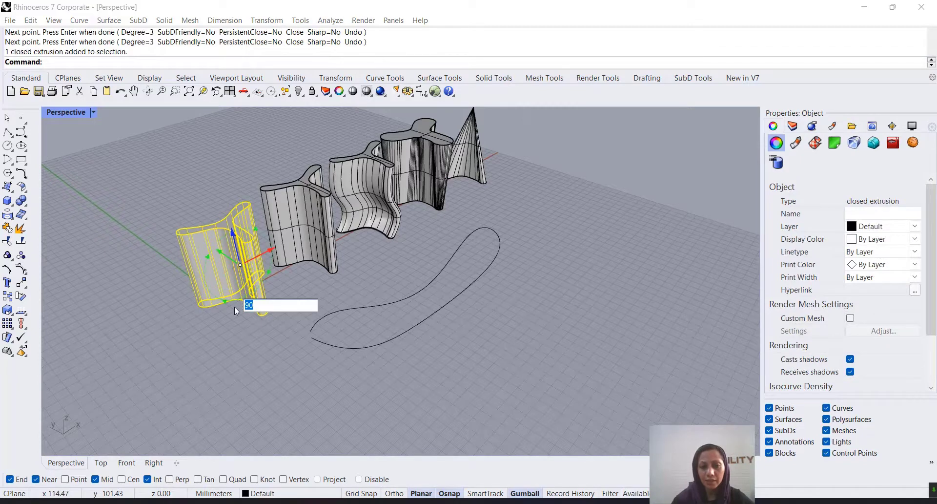
{"action": "left_click", "coordinate": [206, 310]}
{"action": "left_click", "coordinate": [207, 308]}
{"action": "left_click", "coordinate": [240, 340]}
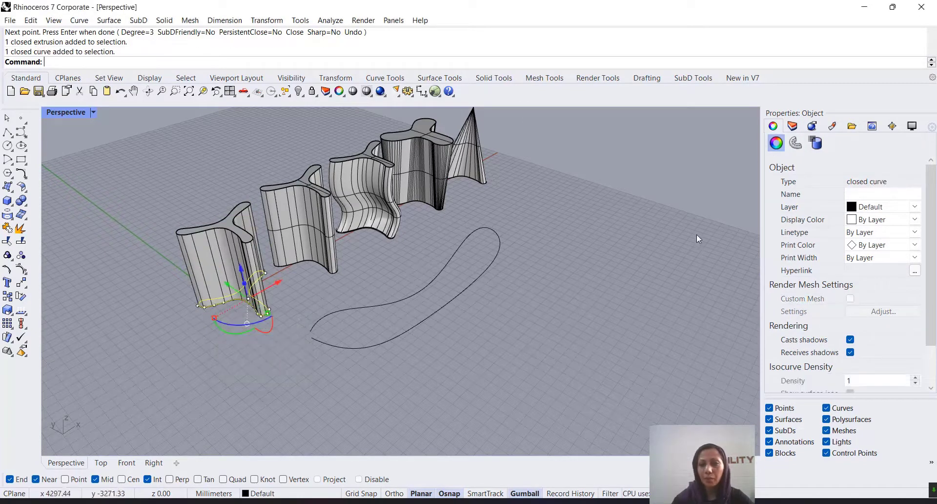
{"action": "left_click", "coordinate": [337, 349]}
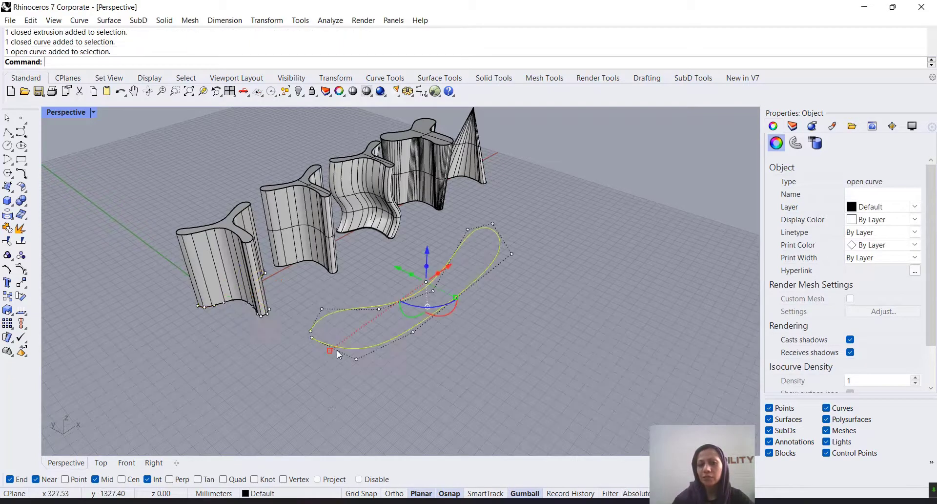
{"action": "left_click", "coordinate": [593, 336]}
{"action": "left_click", "coordinate": [382, 342]}
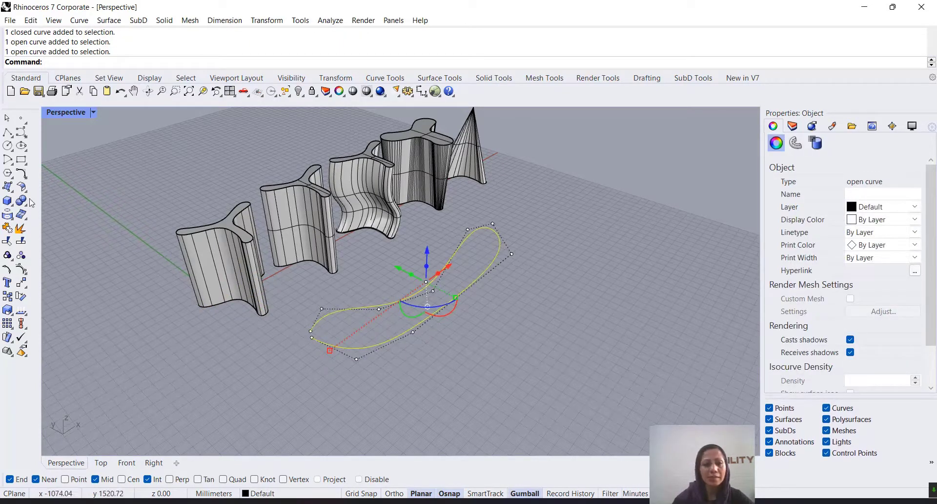
{"action": "left_click", "coordinate": [13, 196]}
{"action": "left_click", "coordinate": [12, 190]}
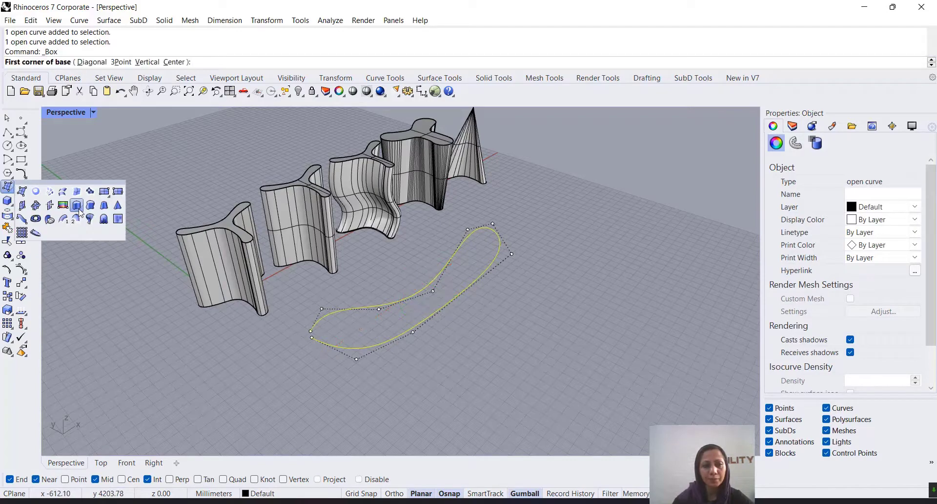
{"action": "left_click", "coordinate": [77, 206]}
{"action": "left_click", "coordinate": [261, 61]}
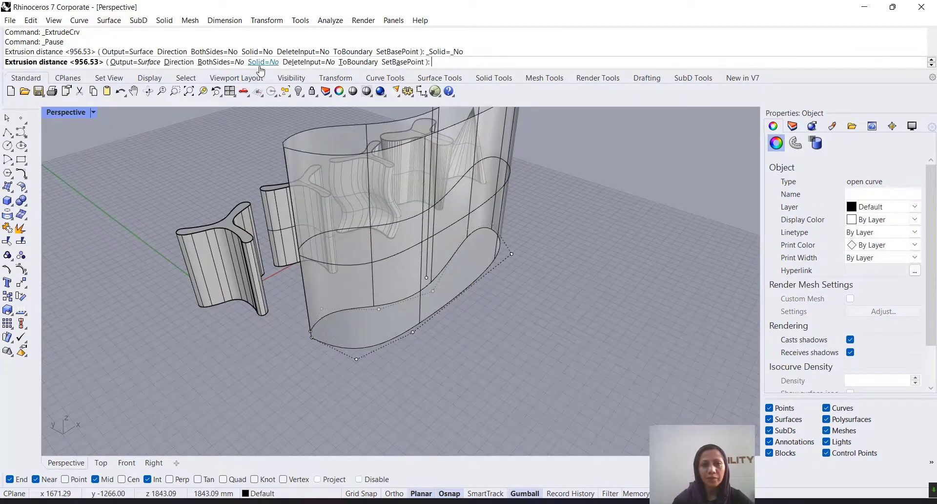
{"action": "scroll", "coordinate": [387, 275], "scroll_direction": "up", "scroll_amount": 3}
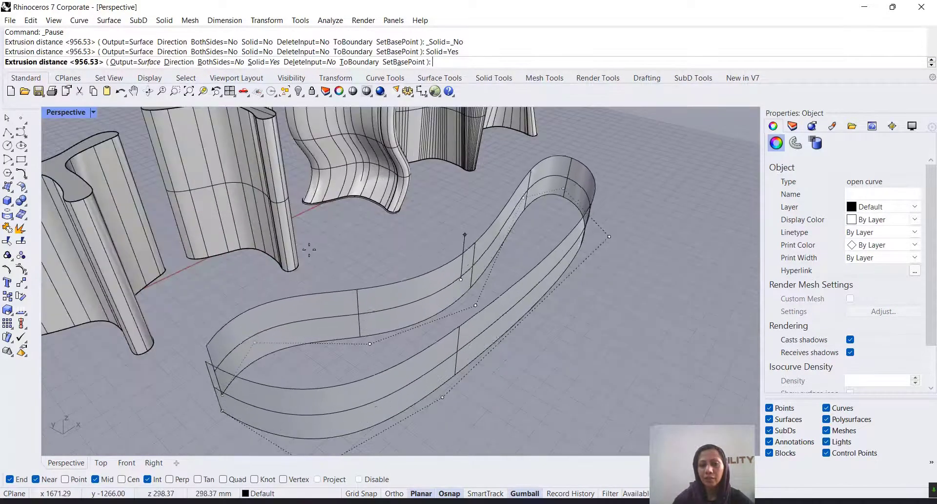
{"action": "left_click", "coordinate": [299, 256]}
{"action": "scroll", "coordinate": [297, 256], "scroll_direction": "up", "scroll_amount": 2}
{"action": "left_click", "coordinate": [602, 326]}
{"action": "mouse_move", "coordinate": [543, 324]}
{"action": "right_mouse_down"}
{"action": "mouse_move", "coordinate": [556, 312]}
{"action": "mouse_move", "coordinate": [546, 330]}
{"action": "right_mouse_up"}
{"action": "left_click", "coordinate": [322, 363]}
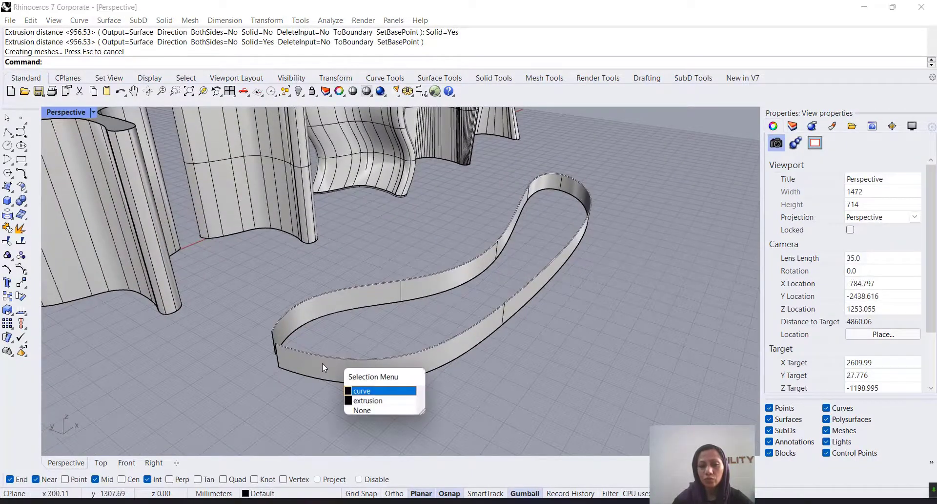
{"action": "left_click", "coordinate": [366, 400]}
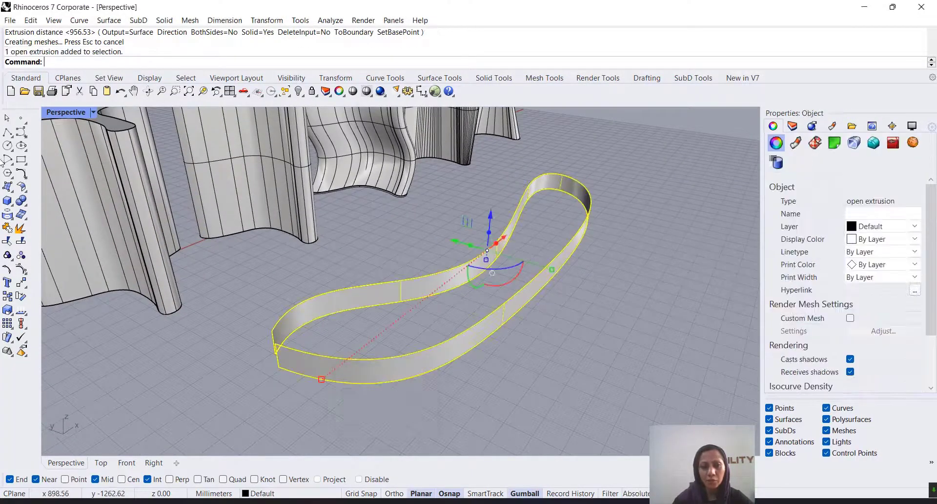
{"action": "left_click", "coordinate": [25, 205]}
{"action": "left_click", "coordinate": [40, 219]}
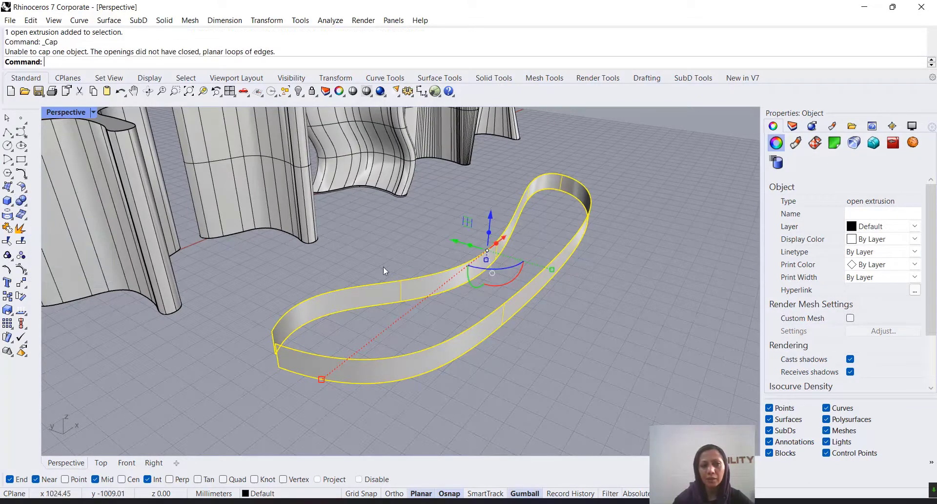
{"action": "left_click", "coordinate": [428, 329]}
{"action": "right_click_drag", "start_coordinate": [428, 329], "coordinate": [338, 294]}
{"action": "left_click", "coordinate": [337, 294]}
{"action": "key", "text": "Delete"}
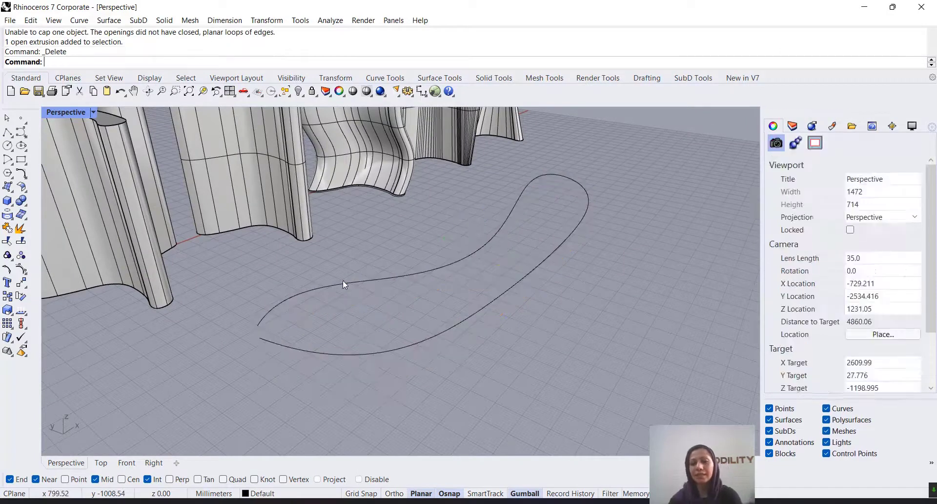
Drag the looping curve's open end point onto its start to close it
{"action": "scroll", "coordinate": [266, 330], "scroll_direction": "up", "scroll_amount": 3}
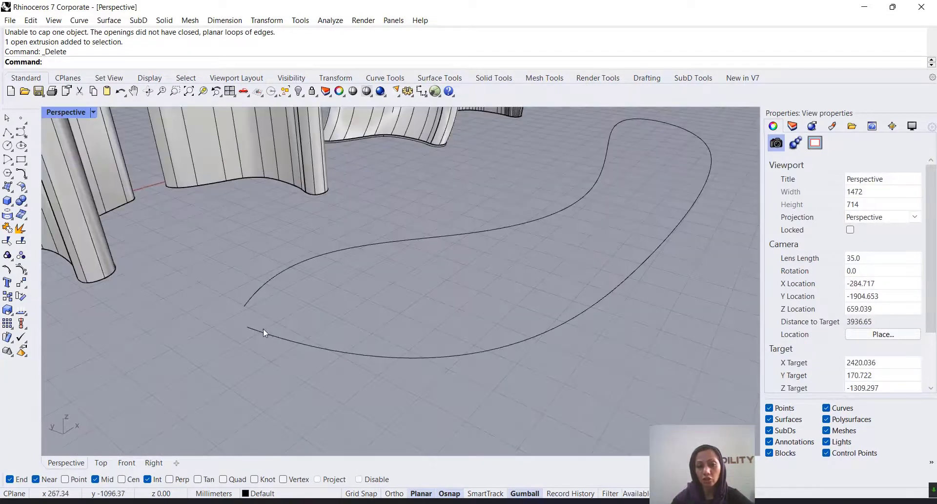
{"action": "left_click", "coordinate": [258, 331]}
{"action": "left_click", "coordinate": [247, 326]}
{"action": "left_click_drag", "start_coordinate": [248, 327], "coordinate": [245, 307]}
{"action": "left_click", "coordinate": [333, 302]}
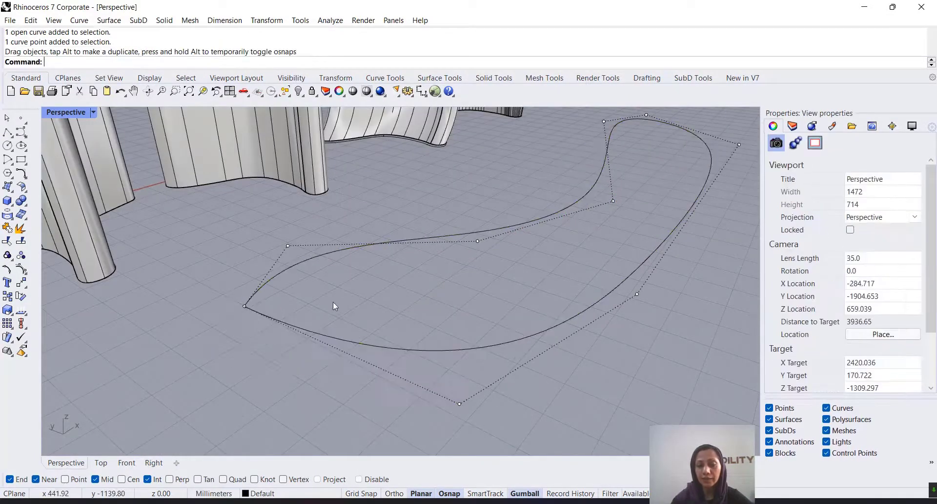
{"action": "key", "text": "Escape"}
{"action": "scroll", "coordinate": [322, 301], "scroll_direction": "down", "scroll_amount": 3}
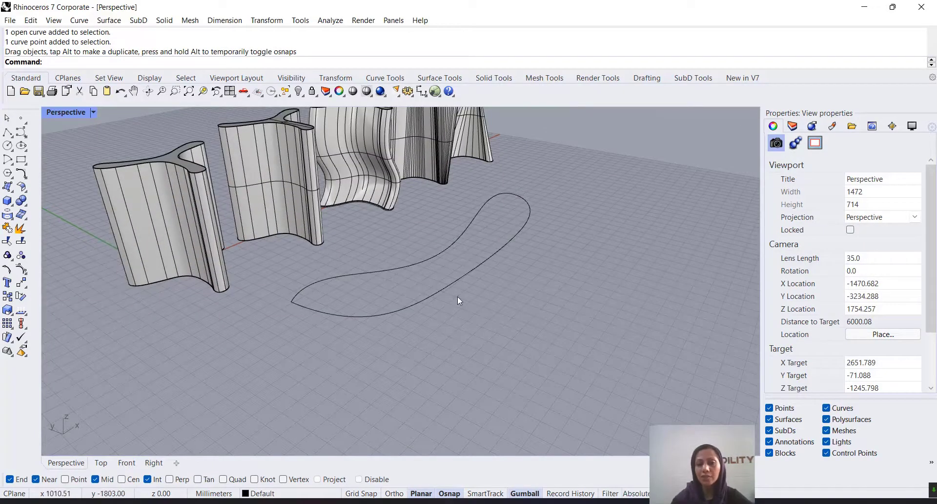
Extrude the closed curve upward as a capped solid slab, then clear the selection
{"action": "left_click", "coordinate": [440, 289]}
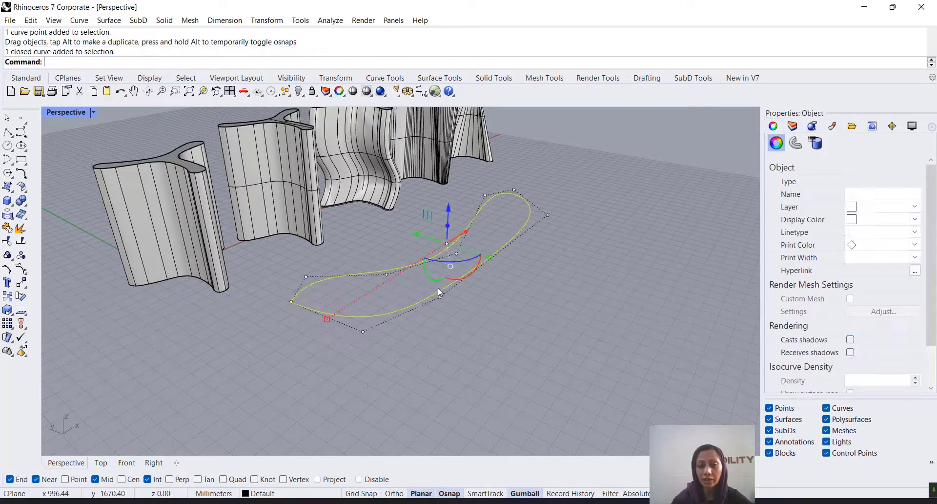
{"action": "left_click", "coordinate": [14, 194]}
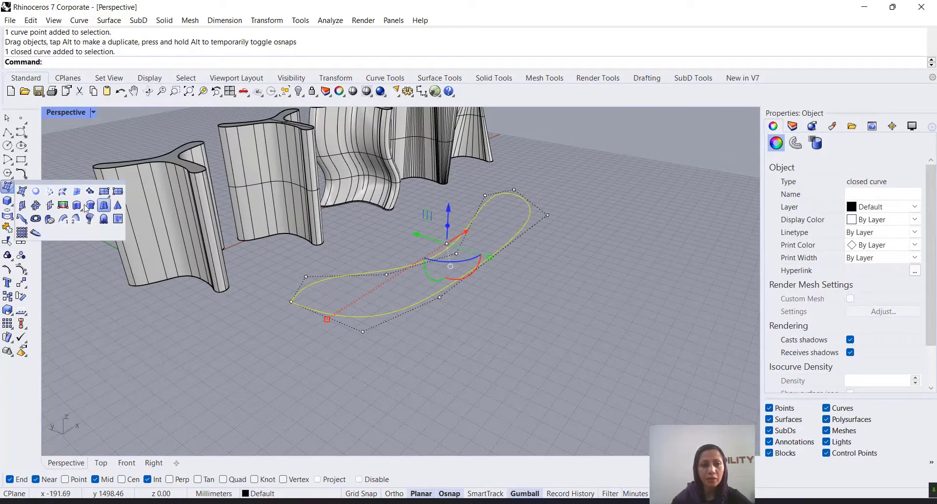
{"action": "left_click", "coordinate": [80, 205]}
{"action": "left_click", "coordinate": [259, 62]}
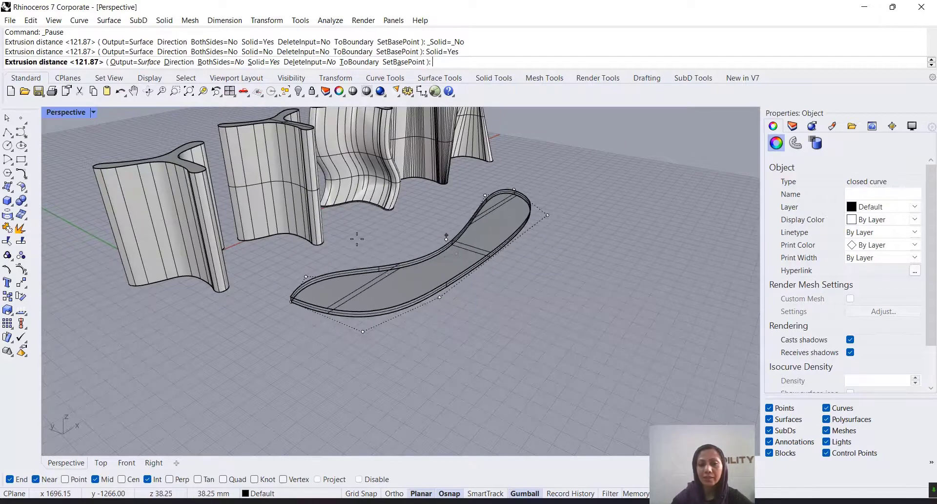
{"action": "left_click", "coordinate": [383, 326]}
{"action": "key", "text": "Escape"}
{"action": "scroll", "coordinate": [281, 269], "scroll_direction": "down", "scroll_amount": 5}
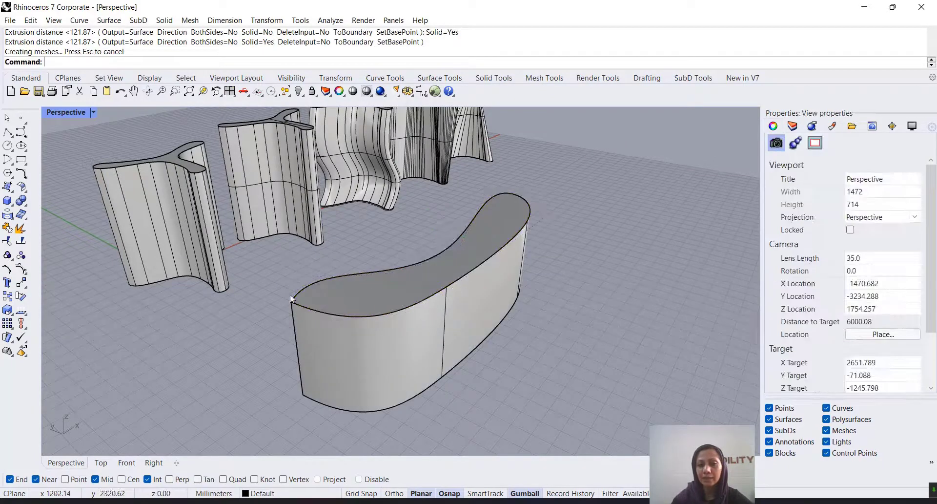
Draw a four-point wavy control-point curve right of the slab
{"action": "scroll", "coordinate": [465, 268], "scroll_direction": "down", "scroll_amount": 3}
{"action": "scroll", "coordinate": [446, 254], "scroll_direction": "up", "scroll_amount": 6}
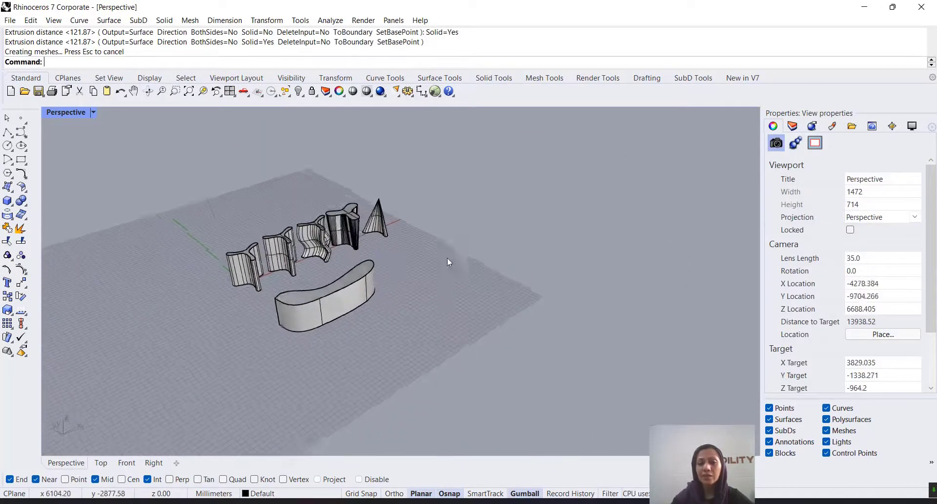
{"action": "left_click", "coordinate": [20, 132]}
{"action": "left_click", "coordinate": [332, 305]}
{"action": "left_click", "coordinate": [351, 253]}
{"action": "left_click", "coordinate": [424, 282]}
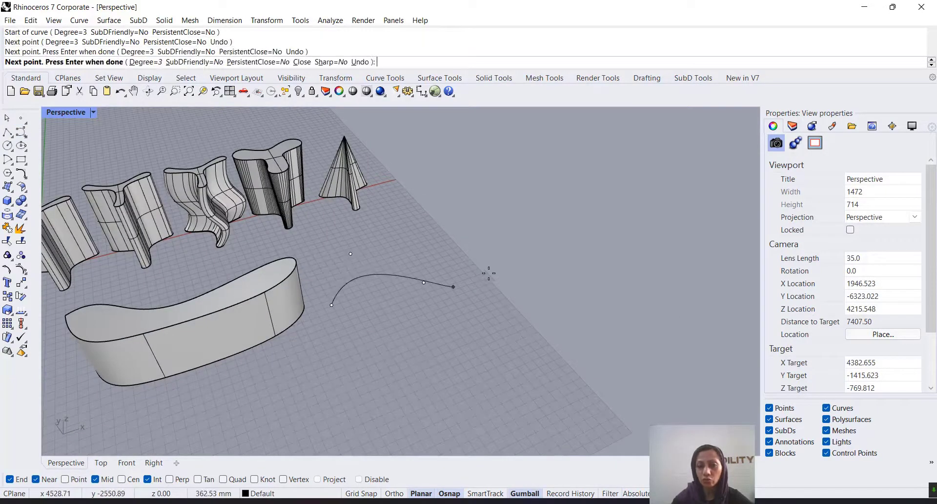
{"action": "left_click", "coordinate": [467, 276]}
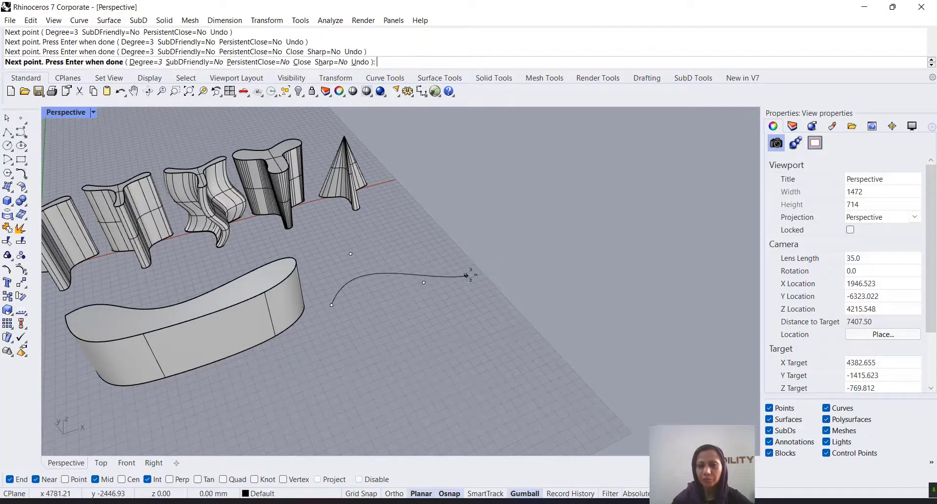
{"action": "key", "text": "Return"}
{"action": "key", "text": "Return"}
Draw an interpolated swooping curve starting from the wavy curve's end
{"action": "left_click", "coordinate": [501, 213]}
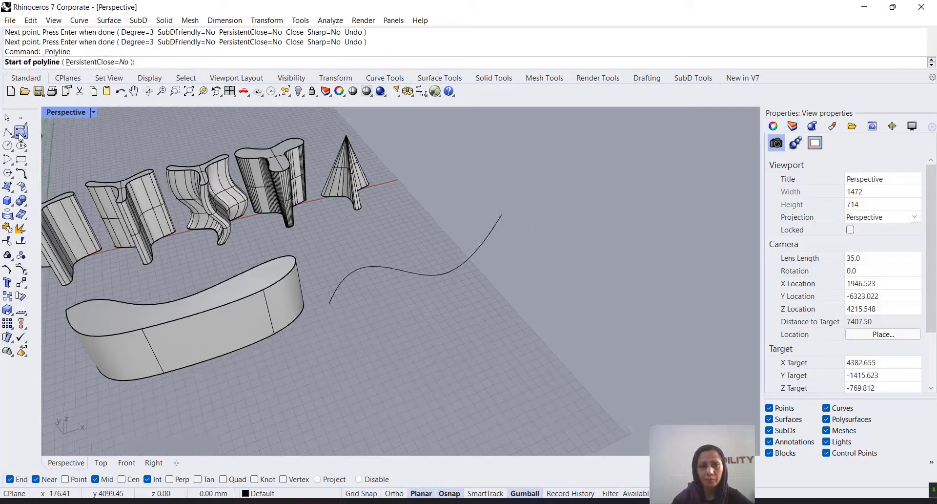
{"action": "left_click", "coordinate": [19, 134]}
{"action": "left_click", "coordinate": [49, 138]}
{"action": "left_click", "coordinate": [501, 214]}
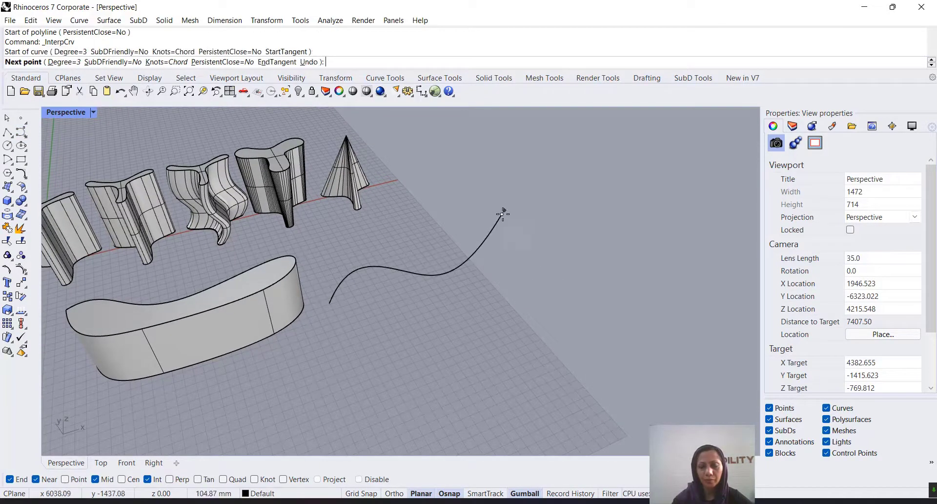
{"action": "left_click", "coordinate": [526, 259]}
{"action": "left_click", "coordinate": [592, 268]}
{"action": "left_click", "coordinate": [542, 323]}
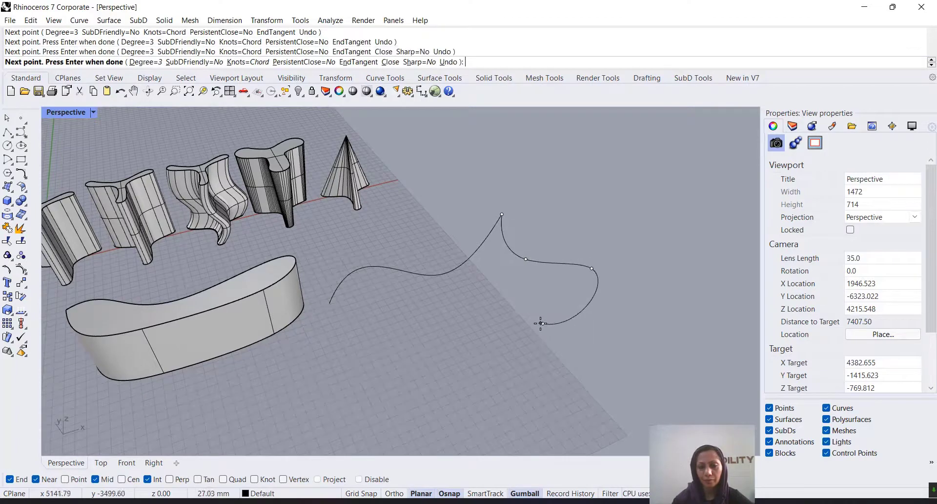
{"action": "key", "text": "Return"}
Close the outline with a straight polyline from the swoop's end to the wavy curve's start
{"action": "left_click", "coordinate": [9, 134]}
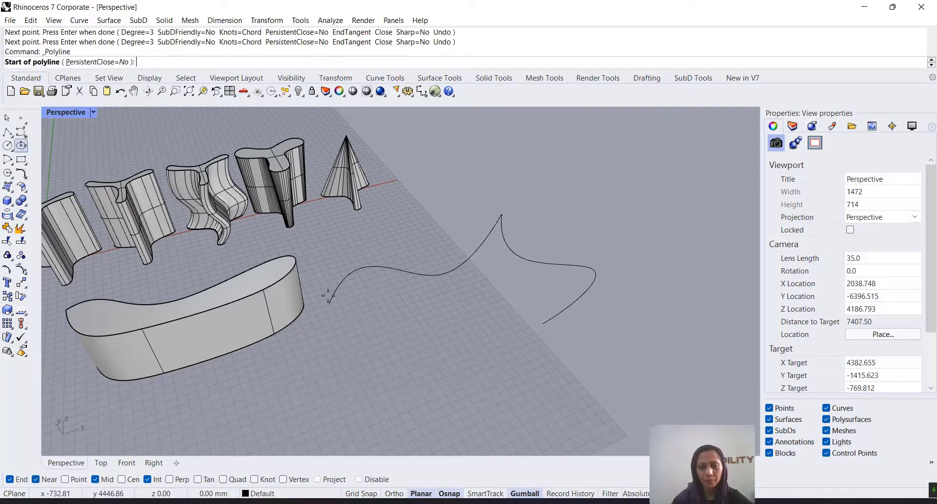
{"action": "left_click", "coordinate": [542, 325]}
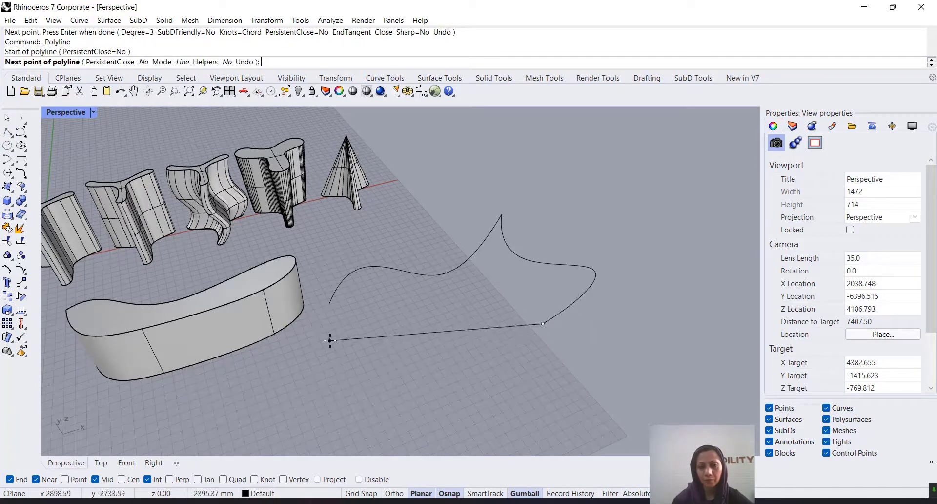
{"action": "left_click", "coordinate": [330, 309]}
{"action": "key", "text": "Return"}
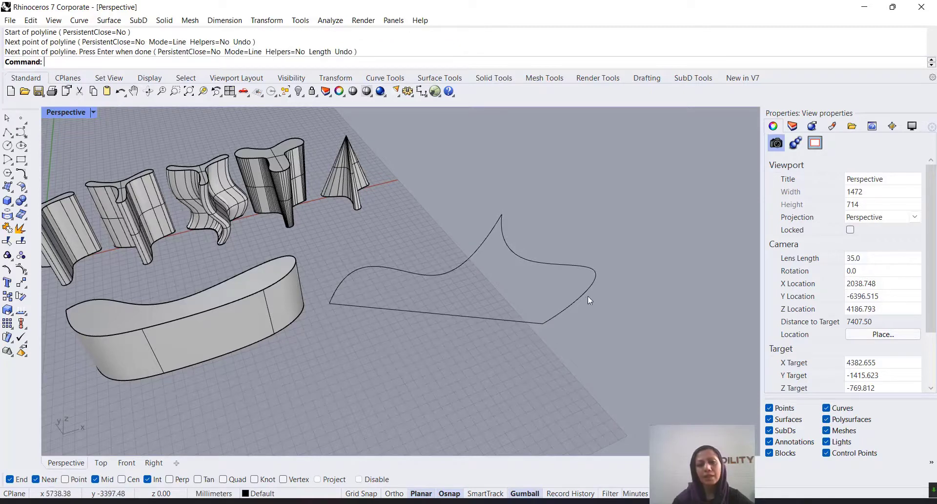
{"action": "scroll", "coordinate": [588, 297], "scroll_direction": "up", "scroll_amount": 3}
{"action": "scroll", "coordinate": [393, 301], "scroll_direction": "down", "scroll_amount": 2}
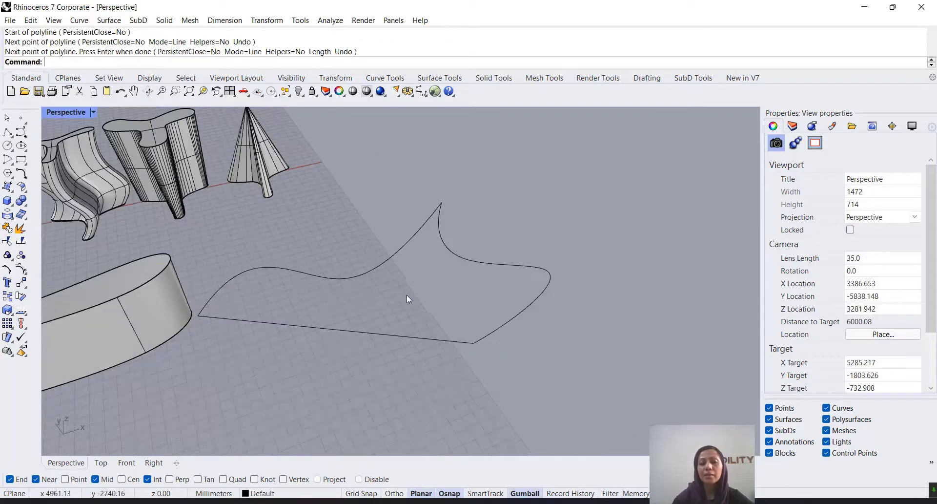
{"action": "right_click_drag", "start_coordinate": [407, 295], "coordinate": [374, 302]}
{"action": "left_click", "coordinate": [378, 258]}
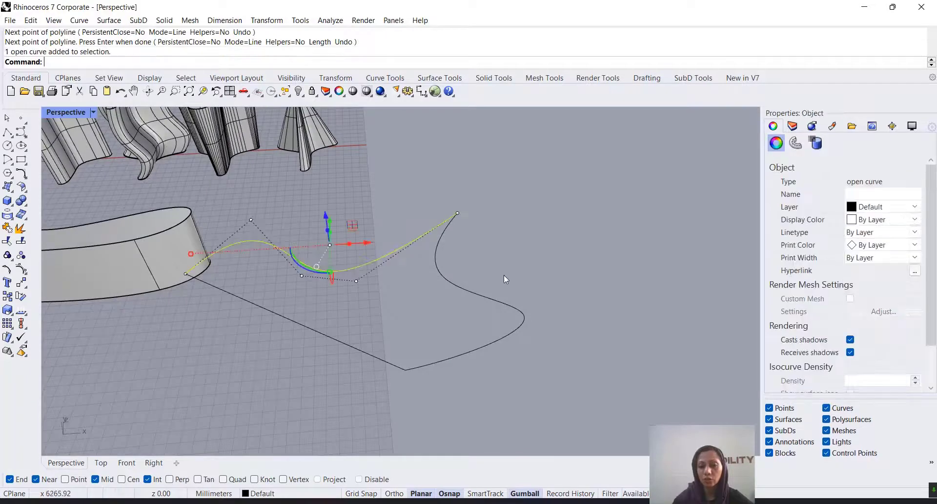
{"action": "left_click", "coordinate": [477, 260]}
{"action": "scroll", "coordinate": [495, 252], "scroll_direction": "down", "scroll_amount": 4}
{"action": "right_click_drag", "start_coordinate": [377, 249], "coordinate": [400, 274]}
{"action": "left_click", "coordinate": [400, 273]}
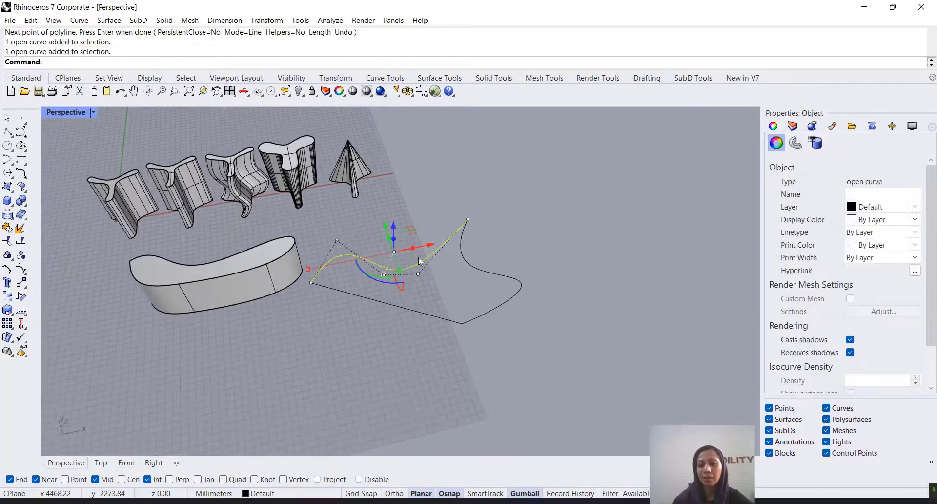
{"action": "left_click", "coordinate": [462, 242]}
{"action": "left_click", "coordinate": [408, 303]}
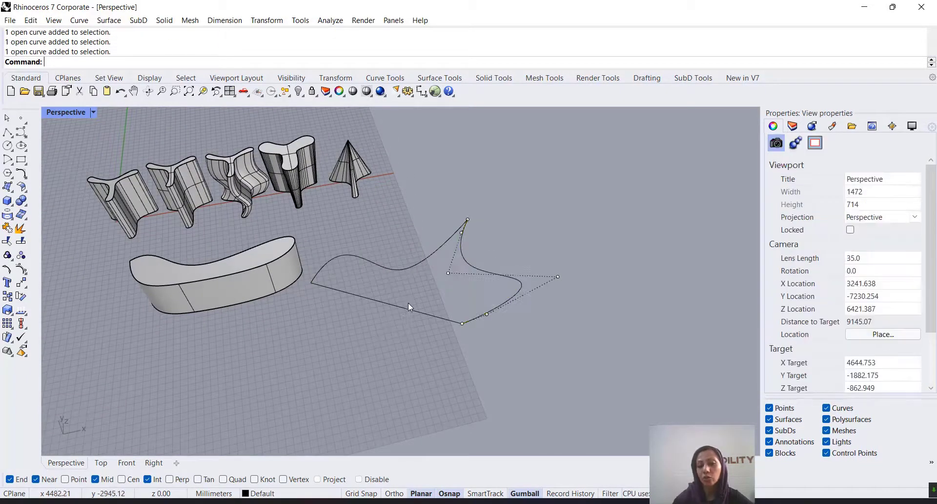
{"action": "left_click", "coordinate": [406, 307]}
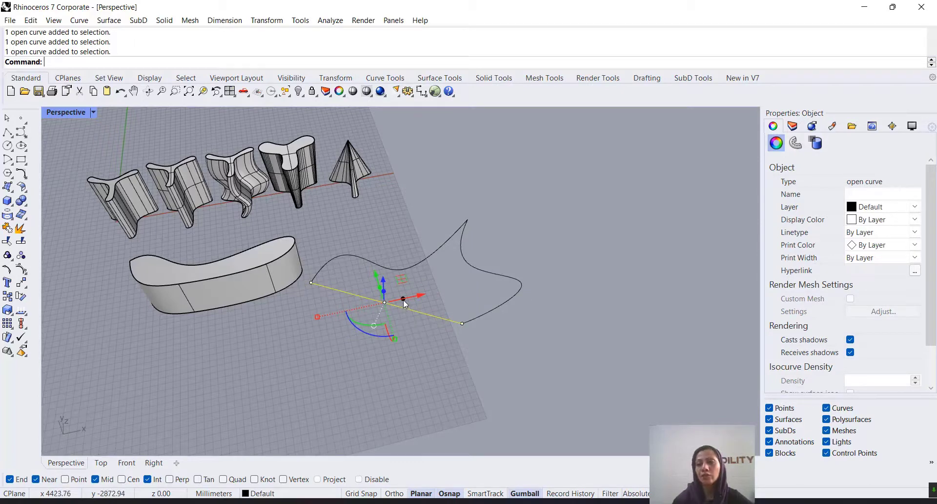
{"action": "left_click", "coordinate": [602, 217]}
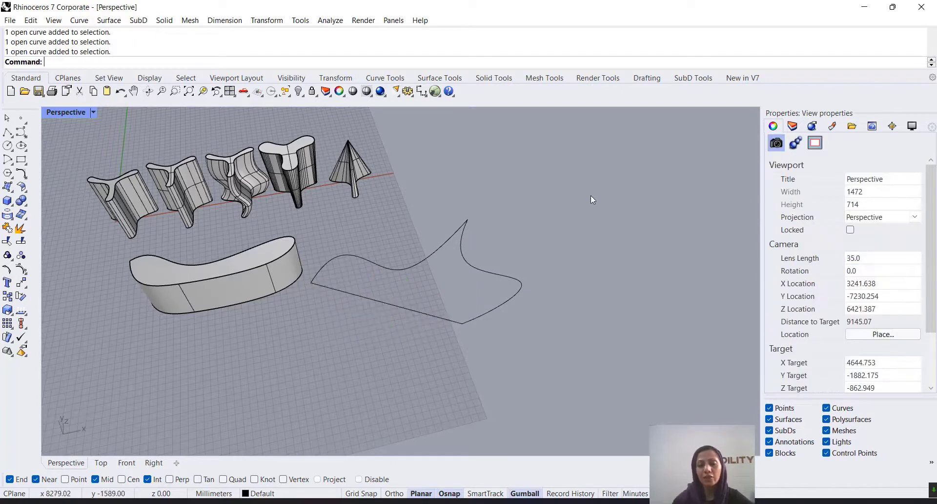
{"action": "left_click_drag", "start_coordinate": [420, 377], "coordinate": [421, 378]}
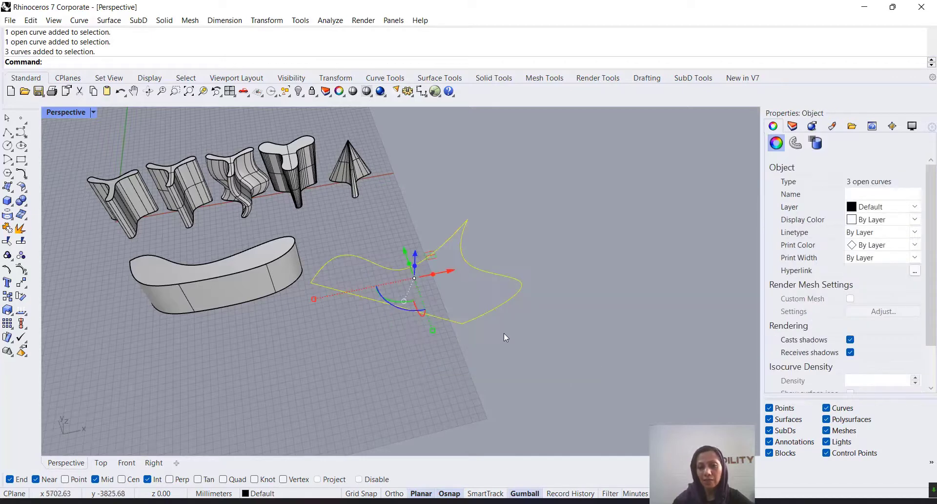
{"action": "left_click", "coordinate": [14, 194]}
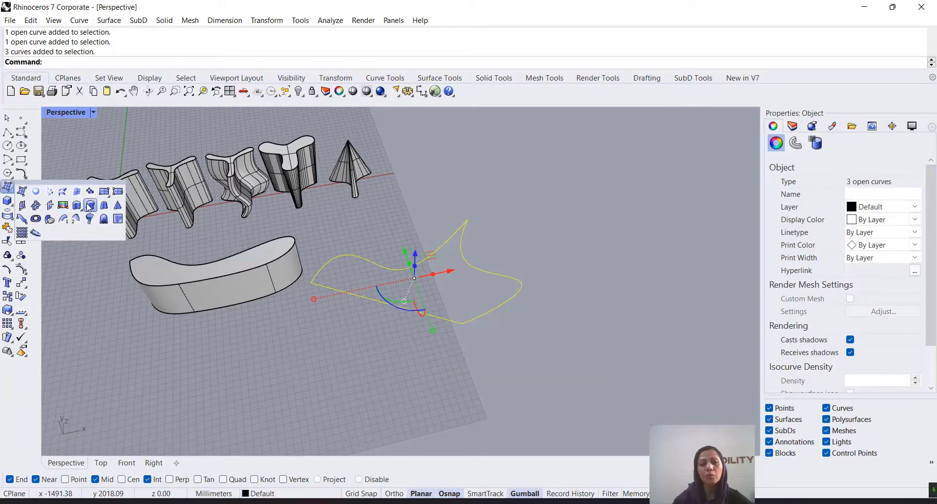
{"action": "left_click", "coordinate": [90, 205]}
{"action": "left_click", "coordinate": [260, 63]}
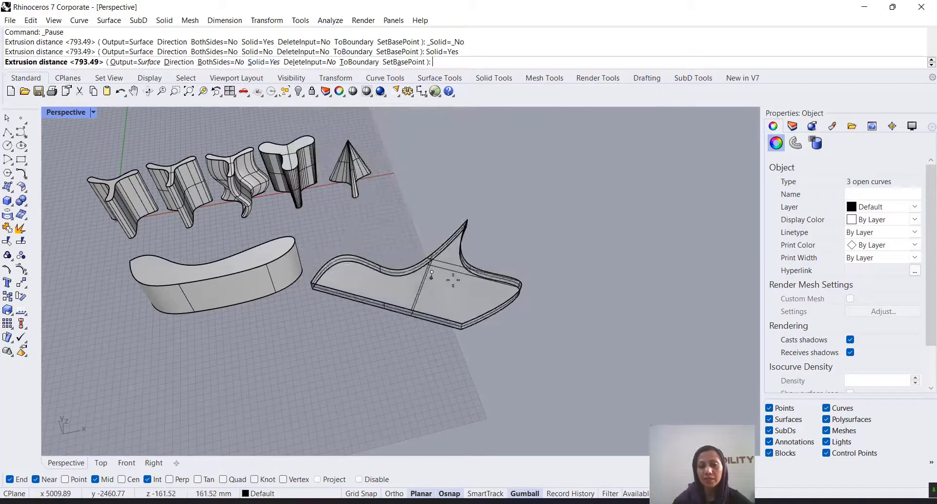
{"action": "scroll", "coordinate": [428, 275], "scroll_direction": "up", "scroll_amount": 7}
{"action": "left_click", "coordinate": [379, 209]}
{"action": "left_click", "coordinate": [608, 214]}
{"action": "scroll", "coordinate": [593, 170], "scroll_direction": "down", "scroll_amount": 7}
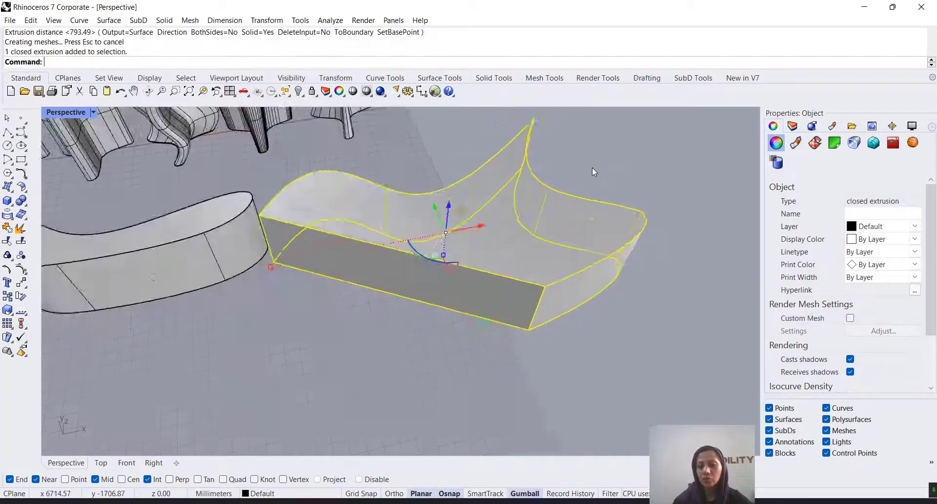
{"action": "right_click_drag", "start_coordinate": [446, 259], "coordinate": [424, 291]}
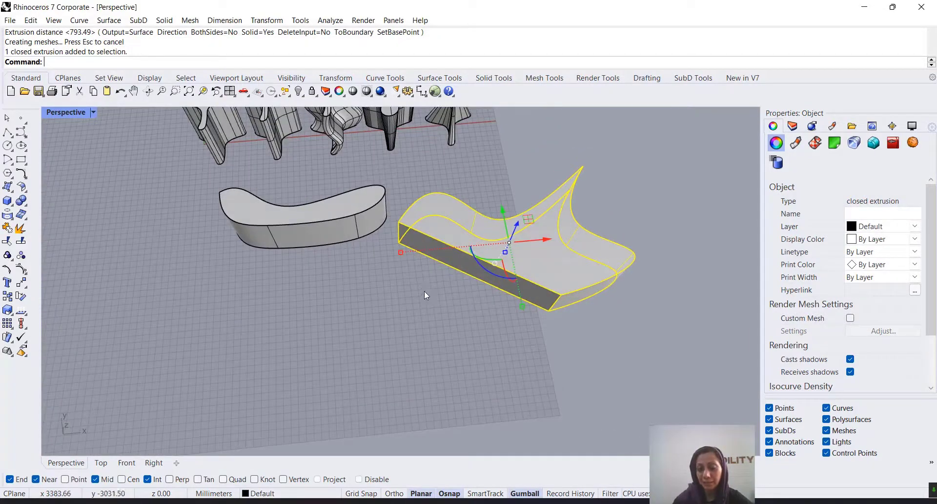
{"action": "left_click", "coordinate": [567, 199]}
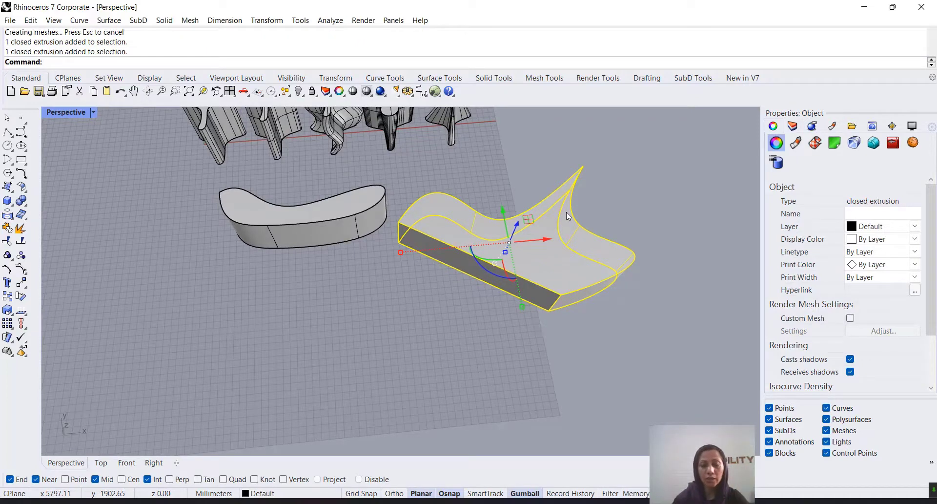
{"action": "key", "text": "Escape"}
{"action": "left_click", "coordinate": [584, 253]}
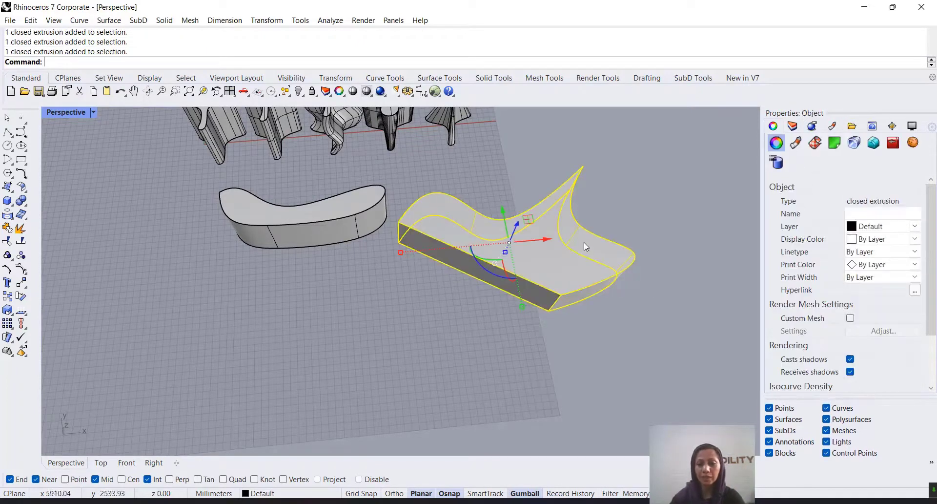
{"action": "key", "text": "Delete"}
Join the wavy curve, straight line and swooping curve into one closed outline
{"action": "left_click", "coordinate": [522, 228]}
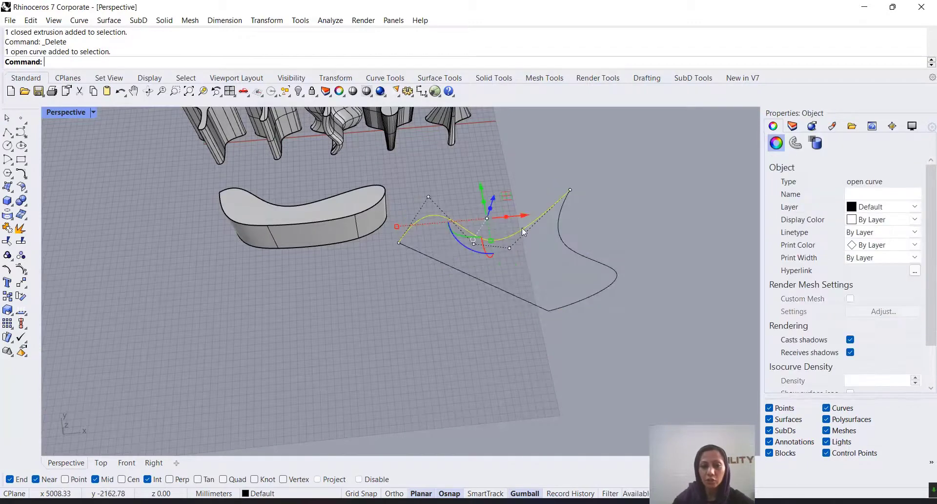
{"action": "left_click", "coordinate": [6, 229]}
{"action": "left_click", "coordinate": [519, 288]}
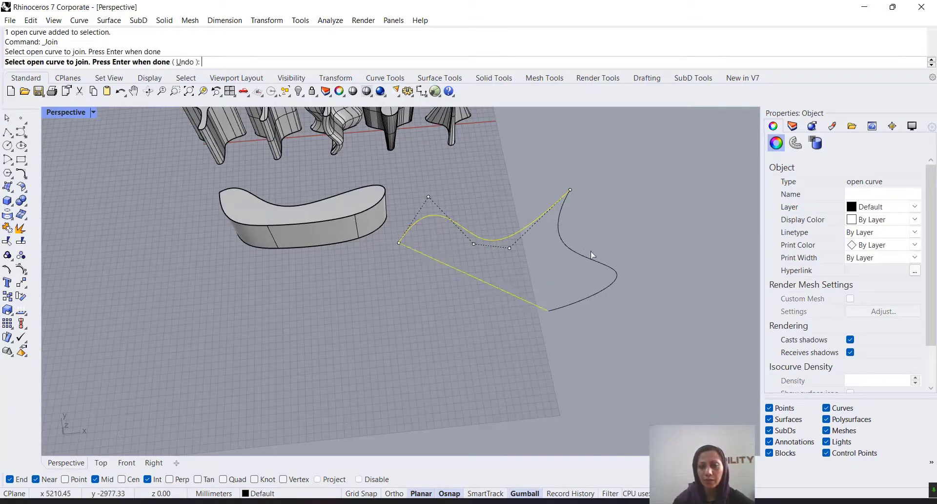
{"action": "left_click", "coordinate": [583, 253]}
{"action": "key", "text": "Return"}
Orbit around the closed outline and pick it from the overlapping objects
{"action": "right_click_drag", "start_coordinate": [464, 230], "coordinate": [515, 236]}
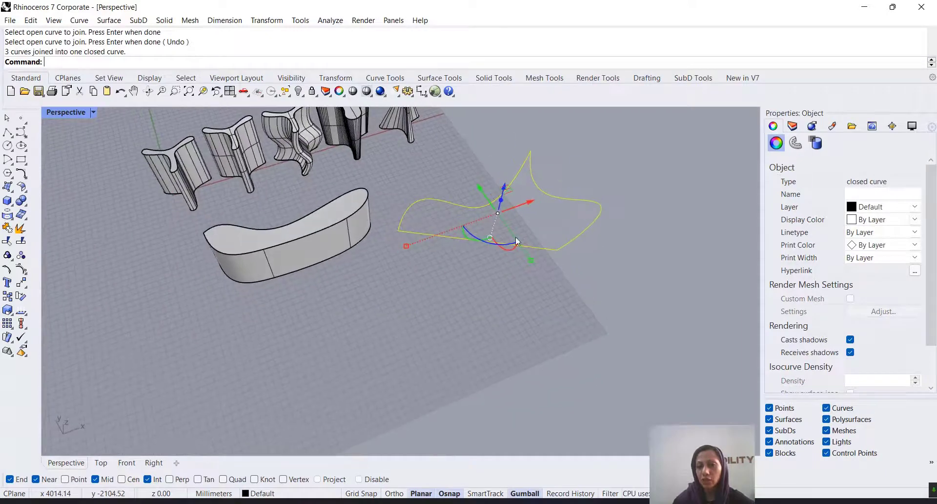
{"action": "left_click", "coordinate": [727, 249]}
{"action": "left_click", "coordinate": [598, 200]}
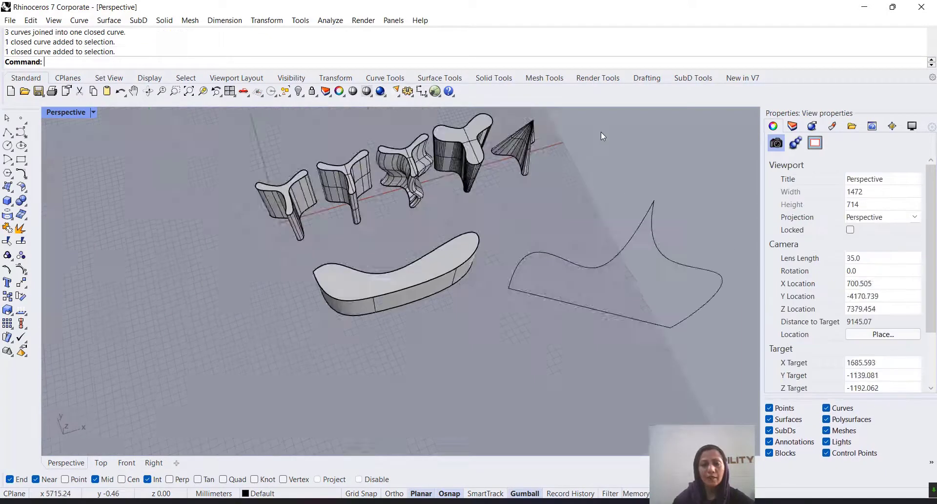
{"action": "scroll", "coordinate": [603, 132], "scroll_direction": "down", "scroll_amount": 5}
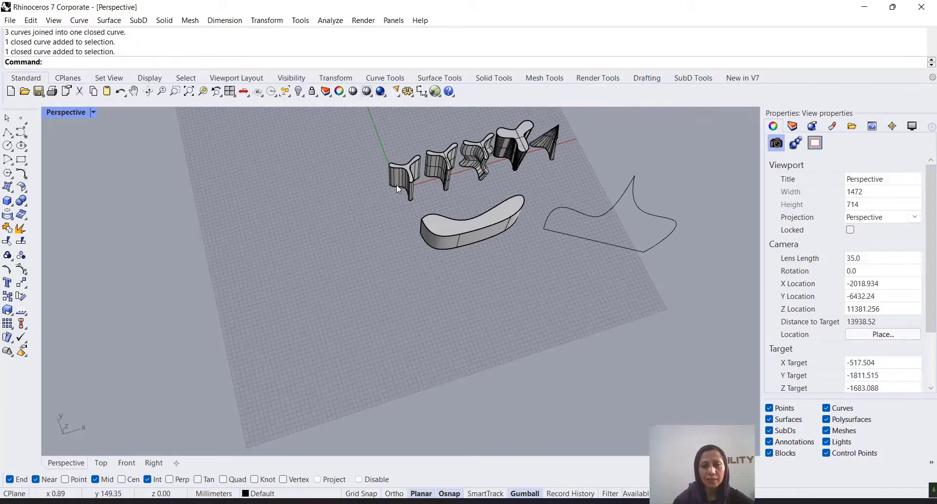
{"action": "left_click", "coordinate": [396, 184]}
{"action": "scroll", "coordinate": [464, 212], "scroll_direction": "up", "scroll_amount": 5}
{"action": "left_click", "coordinate": [464, 216]}
{"action": "scroll", "coordinate": [462, 170], "scroll_direction": "down", "scroll_amount": 2}
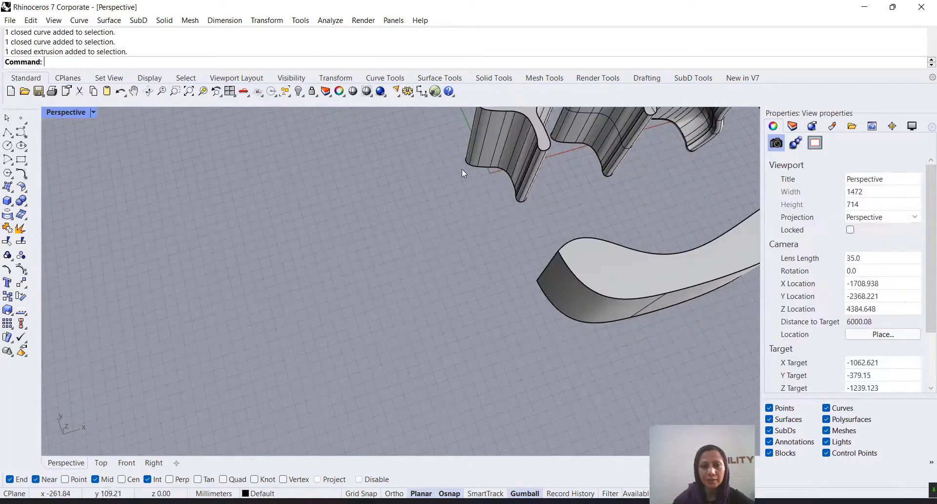
{"action": "left_click", "coordinate": [462, 162]}
Move the Y-shaped curve left out of its extrusion with the gumball and reselect it
{"action": "left_click", "coordinate": [494, 199]}
{"action": "scroll", "coordinate": [459, 236], "scroll_direction": "down", "scroll_amount": 2}
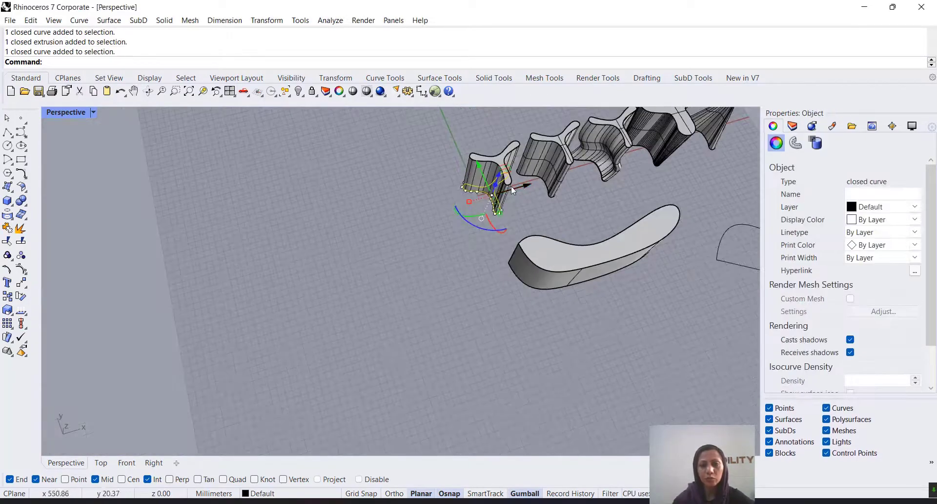
{"action": "left_click_drag", "start_coordinate": [527, 186], "coordinate": [415, 218]}
{"action": "left_click", "coordinate": [419, 231]}
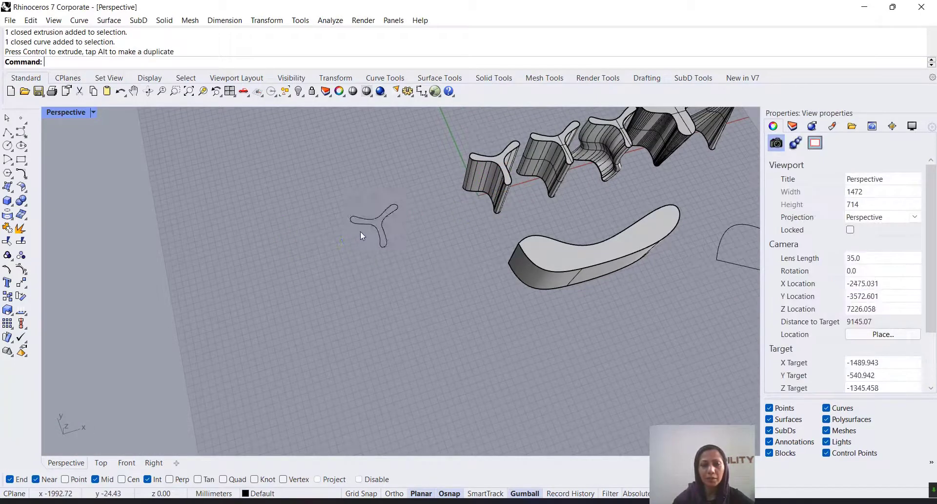
{"action": "scroll", "coordinate": [361, 232], "scroll_direction": "up", "scroll_amount": 4}
{"action": "left_click", "coordinate": [394, 201]}
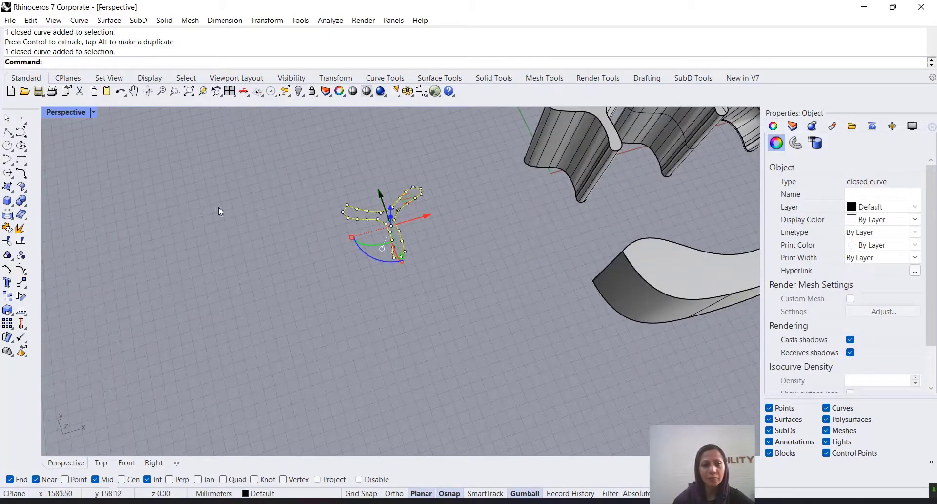
Offset the Y-shaped curve outward by 50 to make a parallel closed outline
{"action": "left_click", "coordinate": [21, 174]}
{"action": "left_click", "coordinate": [158, 179]}
{"action": "scroll", "coordinate": [337, 209], "scroll_direction": "up", "scroll_amount": 4}
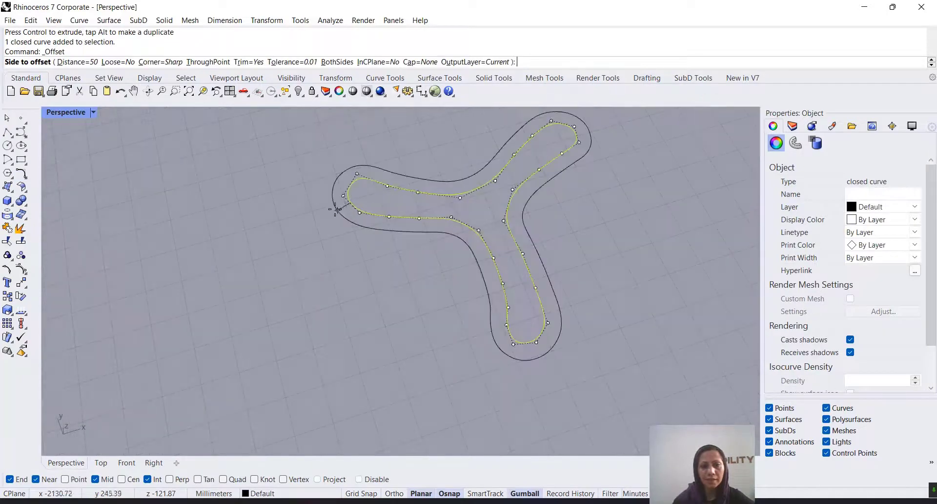
{"action": "left_click", "coordinate": [335, 208]}
{"action": "left_click", "coordinate": [615, 235]}
{"action": "scroll", "coordinate": [239, 253], "scroll_direction": "down", "scroll_amount": 6}
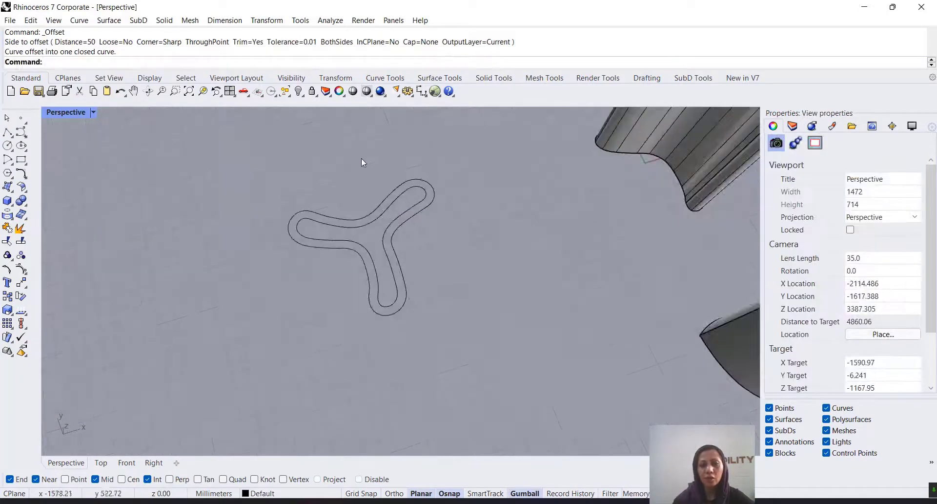
{"action": "scroll", "coordinate": [361, 158], "scroll_direction": "up", "scroll_amount": 6}
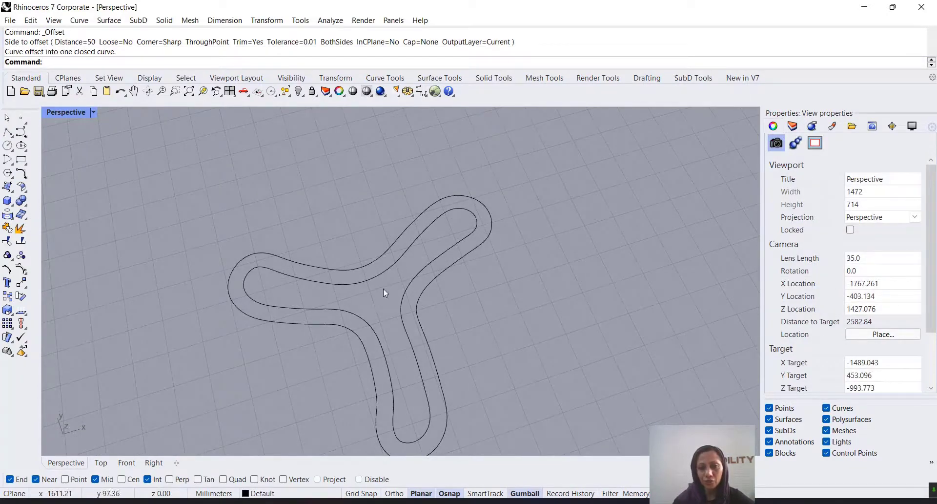
{"action": "scroll", "coordinate": [454, 234], "scroll_direction": "down", "scroll_amount": 3}
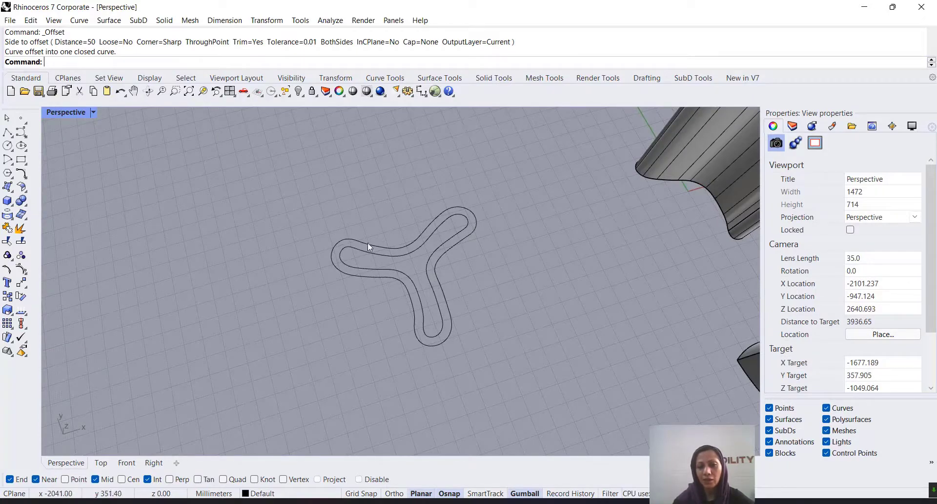
Window-select both the original and offset Y outline curves
{"action": "left_click_drag", "start_coordinate": [575, 179], "coordinate": [348, 294]}
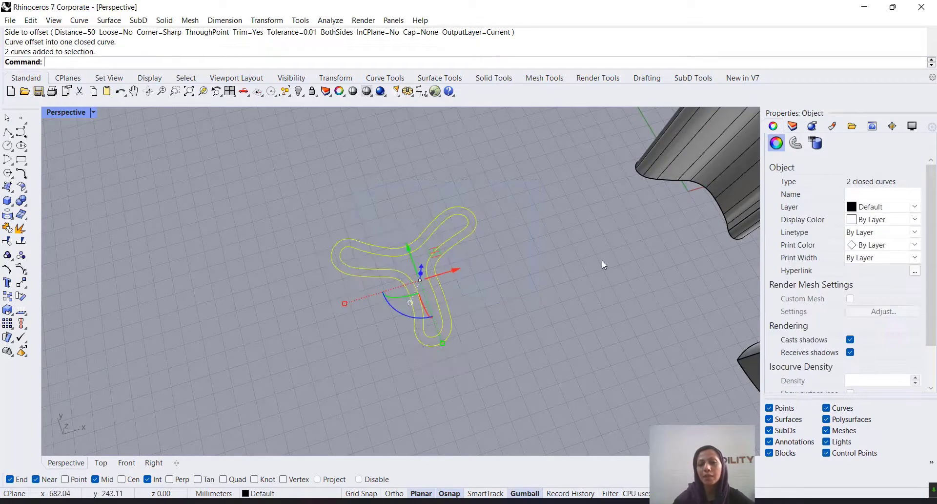
{"action": "left_click", "coordinate": [315, 296]}
{"action": "right_click_drag", "start_coordinate": [315, 296], "coordinate": [386, 280]}
{"action": "scroll", "coordinate": [303, 267], "scroll_direction": "down", "scroll_amount": 6}
{"action": "scroll", "coordinate": [345, 167], "scroll_direction": "up", "scroll_amount": 4}
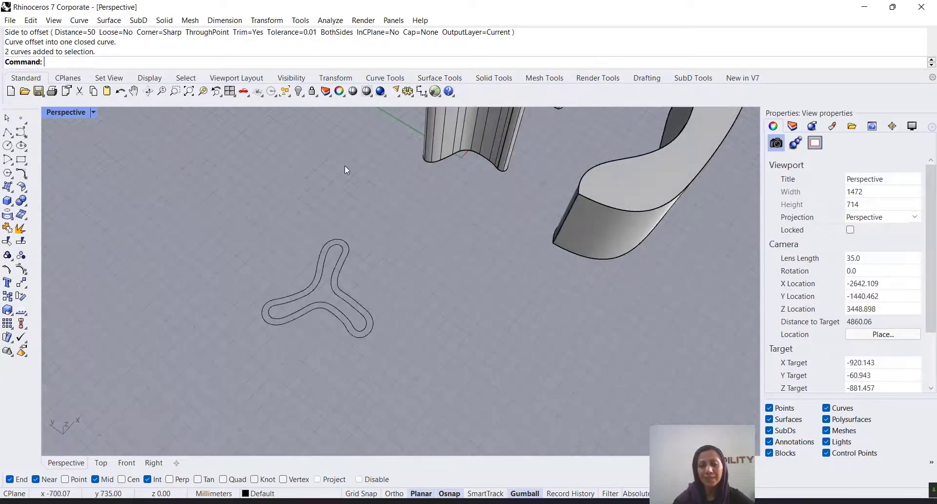
{"action": "left_click_drag", "start_coordinate": [380, 213], "coordinate": [296, 258]}
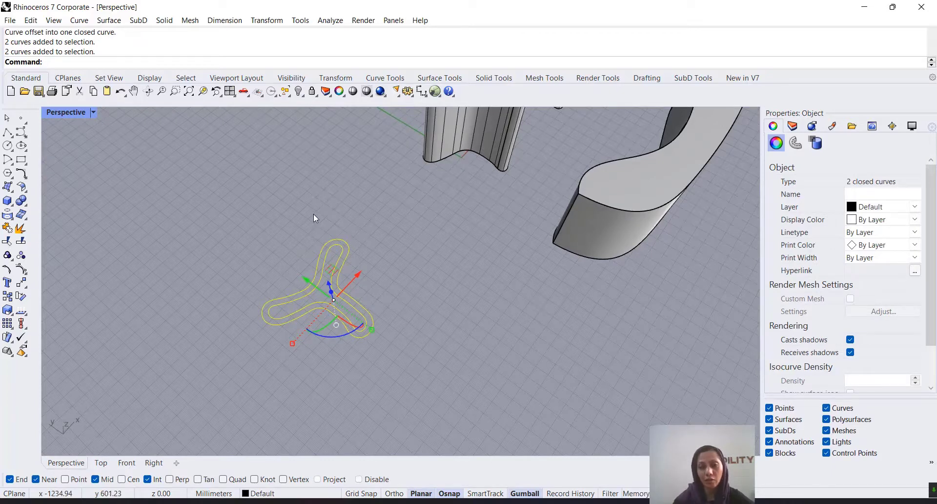
{"action": "left_click", "coordinate": [376, 285]}
{"action": "left_click_drag", "start_coordinate": [404, 226], "coordinate": [219, 319]}
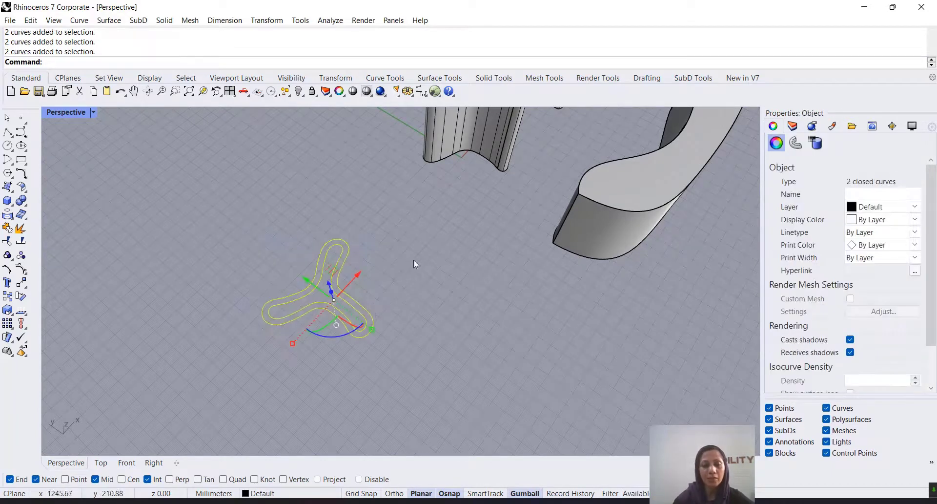
{"action": "left_click", "coordinate": [10, 189]}
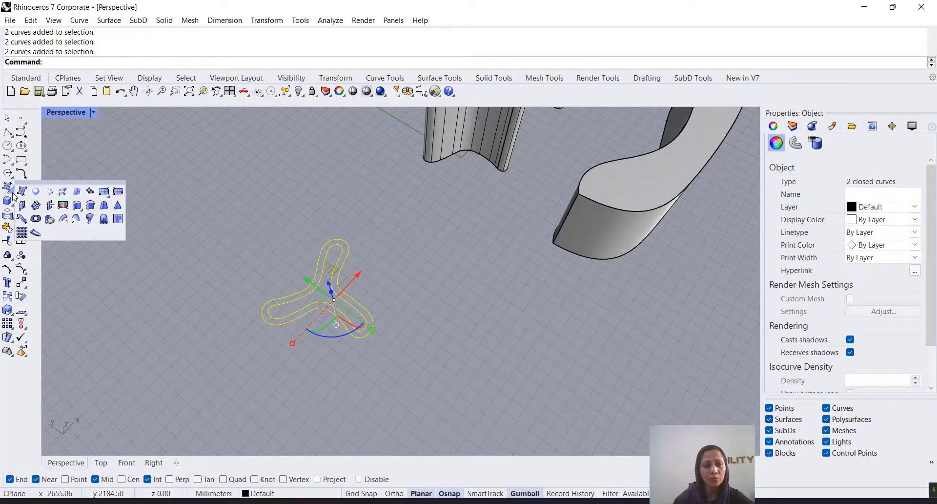
Extrude both Y curves straight as a closed solid 639.25 units tall
{"action": "left_click", "coordinate": [78, 205]}
{"action": "left_click", "coordinate": [261, 62]}
{"action": "scroll", "coordinate": [283, 233], "scroll_direction": "up", "scroll_amount": 5}
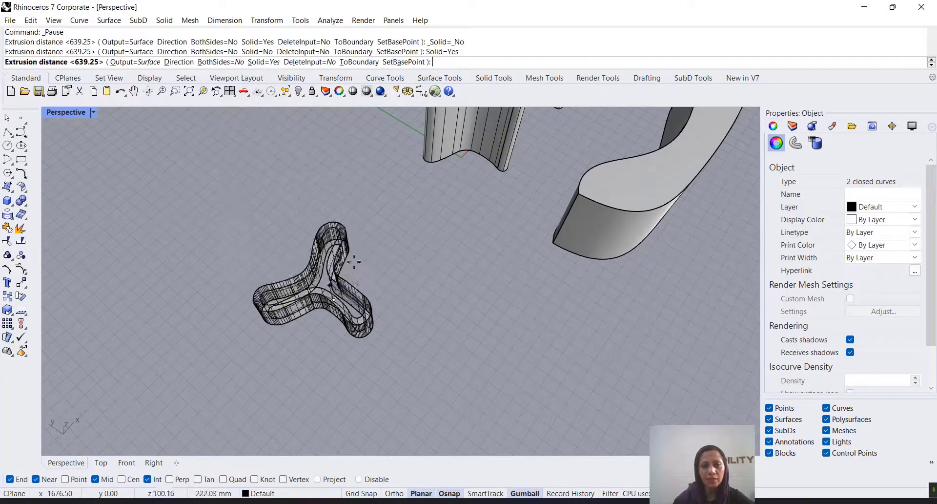
{"action": "key", "text": "Return"}
{"action": "scroll", "coordinate": [525, 244], "scroll_direction": "down", "scroll_amount": 5}
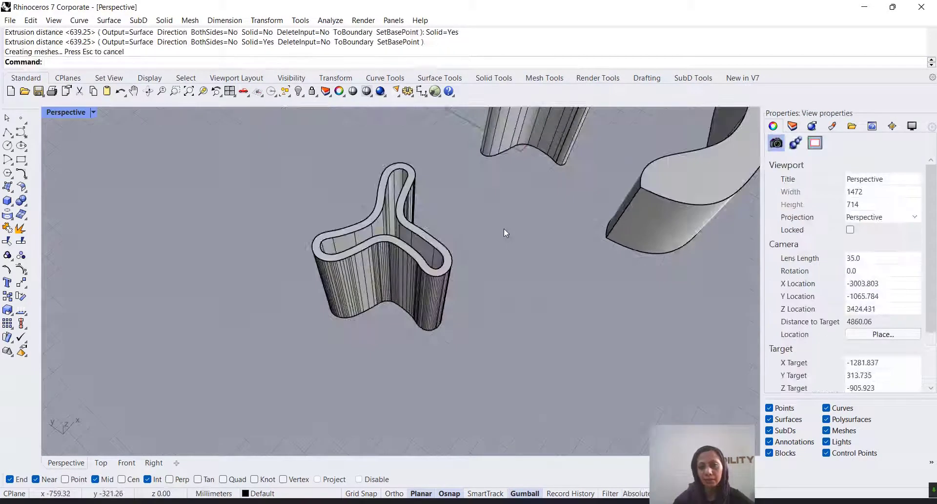
Move the new hollow Y solid to the lower left, then select the inner Y curve
{"action": "right_click_drag", "start_coordinate": [418, 280], "coordinate": [393, 282]}
{"action": "scroll", "coordinate": [393, 282], "scroll_direction": "up", "scroll_amount": 4}
{"action": "right_click_drag", "start_coordinate": [534, 273], "coordinate": [491, 297]}
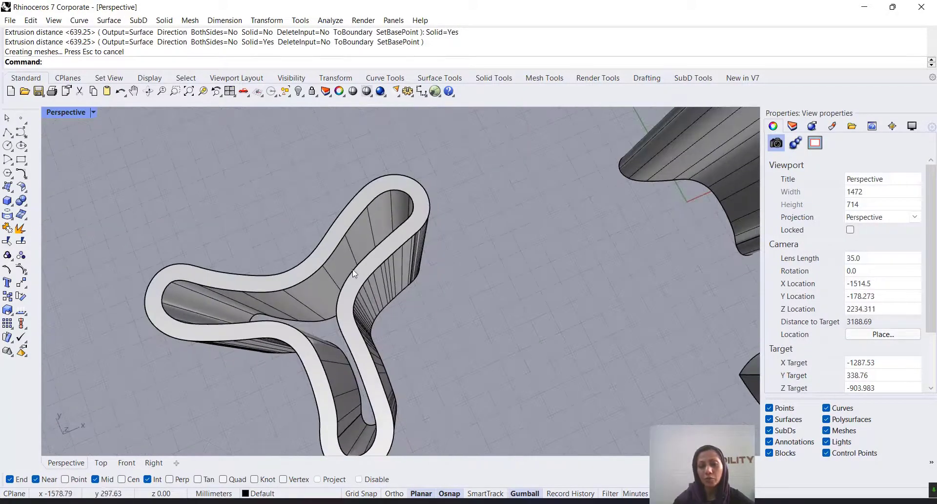
{"action": "right_click_drag", "start_coordinate": [353, 270], "coordinate": [355, 305]}
{"action": "left_click", "coordinate": [356, 300]}
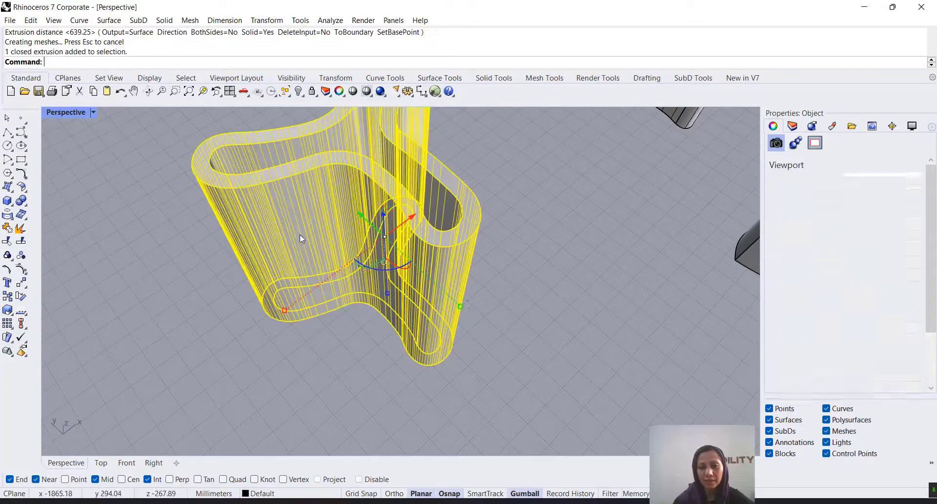
{"action": "scroll", "coordinate": [432, 209], "scroll_direction": "down", "scroll_amount": 3}
{"action": "left_click_drag", "start_coordinate": [445, 198], "coordinate": [229, 295]}
{"action": "left_click", "coordinate": [379, 220]}
{"action": "scroll", "coordinate": [383, 219], "scroll_direction": "up", "scroll_amount": 6}
{"action": "left_click", "coordinate": [411, 252]}
{"action": "scroll", "coordinate": [418, 254], "scroll_direction": "down", "scroll_amount": 5}
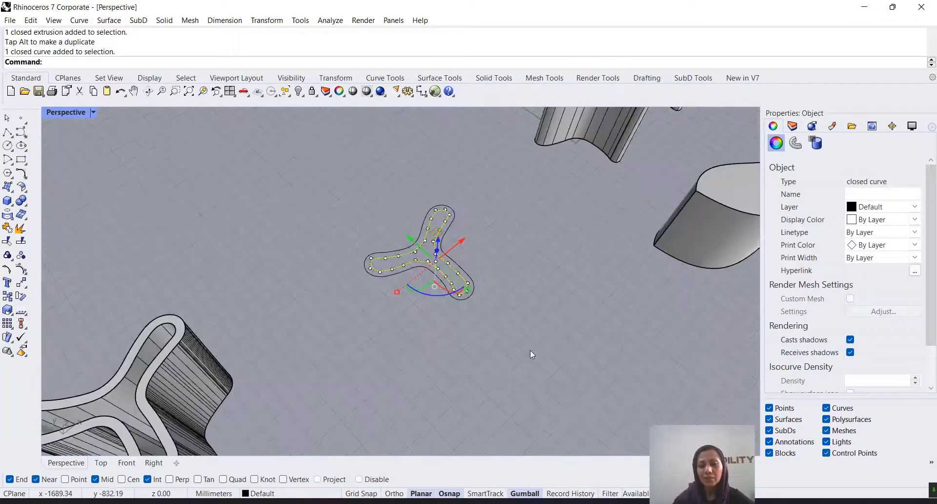
Shift the inner Y curve upward with the gumball
{"action": "right_click_drag", "start_coordinate": [530, 350], "coordinate": [494, 311]}
{"action": "scroll", "coordinate": [392, 171], "scroll_direction": "up", "scroll_amount": 6}
{"action": "left_click_drag", "start_coordinate": [446, 226], "coordinate": [448, 187]}
{"action": "left_click", "coordinate": [561, 240]}
{"action": "scroll", "coordinate": [499, 194], "scroll_direction": "down", "scroll_amount": 2}
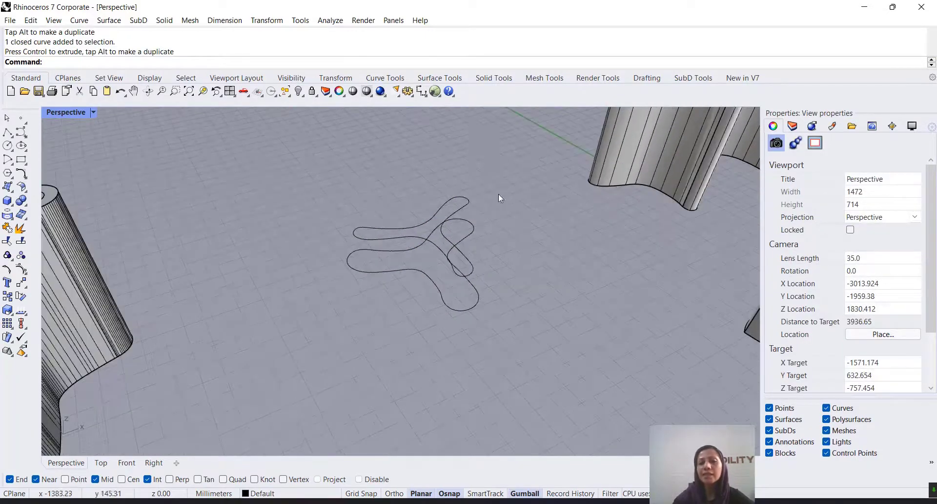
Extrude both Y curves into a closed solid 869.83 units tall
{"action": "left_click_drag", "start_coordinate": [195, 379], "coordinate": [195, 381]}
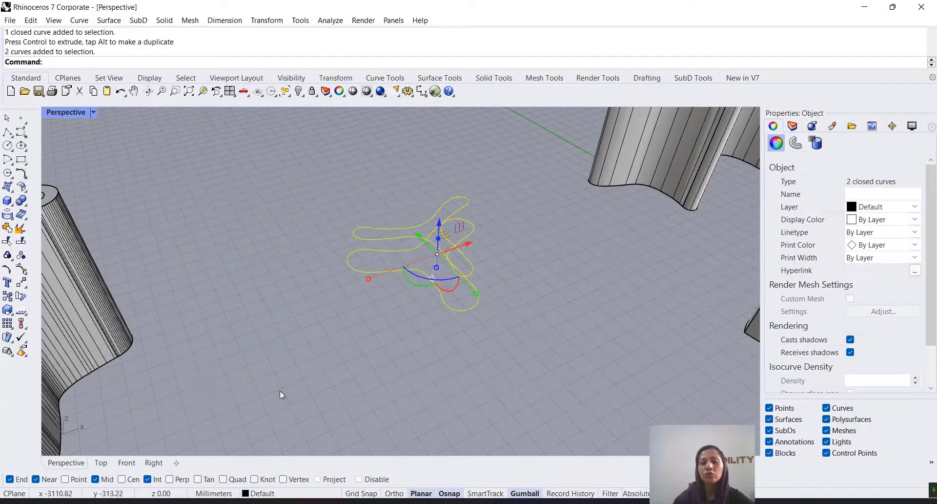
{"action": "left_click", "coordinate": [8, 201]}
{"action": "left_click", "coordinate": [76, 205]}
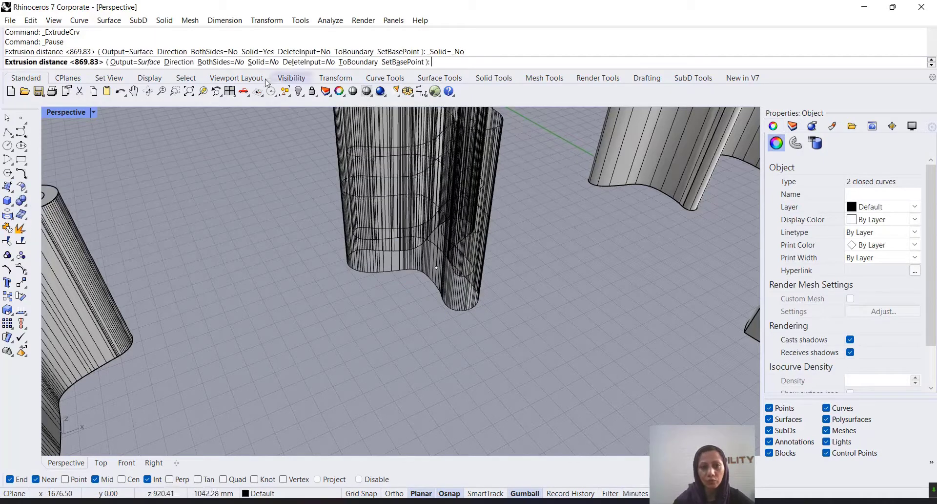
{"action": "left_click", "coordinate": [259, 62]}
{"action": "scroll", "coordinate": [326, 311], "scroll_direction": "down", "scroll_amount": 4}
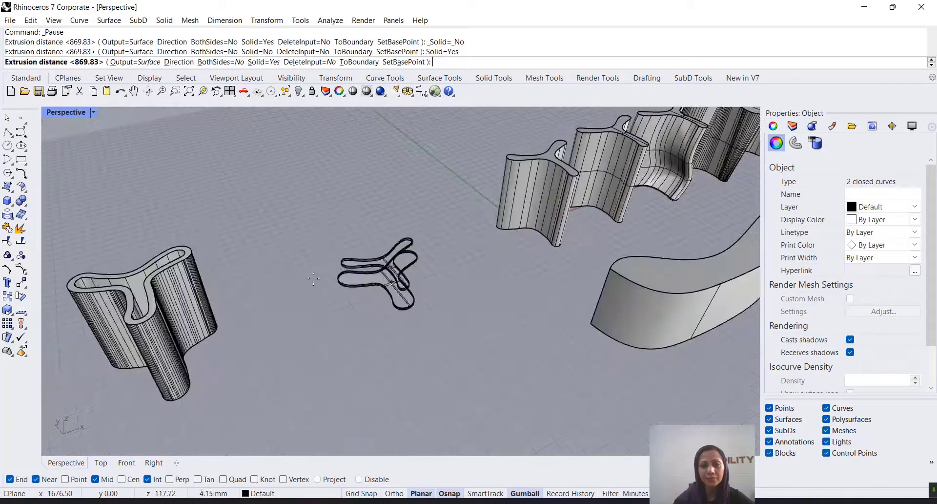
{"action": "left_click", "coordinate": [286, 228]}
{"action": "key", "text": "Escape"}
Check the inner and outer extrusions, then select the middle hollow extrusion
{"action": "right_click_drag", "start_coordinate": [234, 276], "coordinate": [361, 228]}
{"action": "left_click", "coordinate": [361, 228]}
{"action": "left_click", "coordinate": [352, 287]}
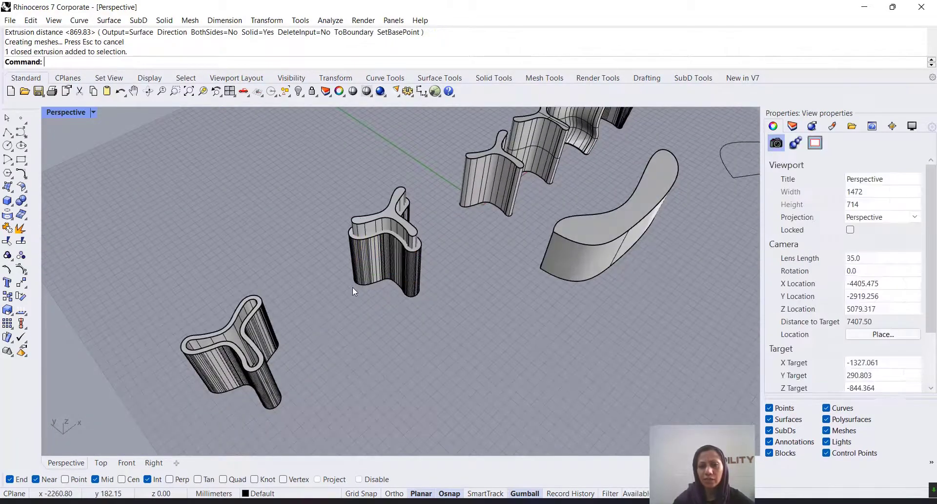
{"action": "left_click", "coordinate": [374, 277]}
{"action": "left_click", "coordinate": [511, 322]}
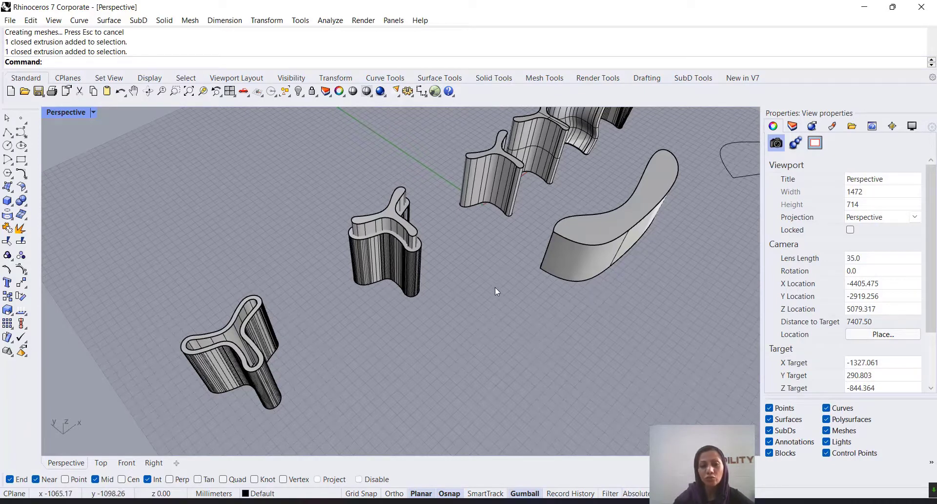
{"action": "left_click", "coordinate": [390, 220]}
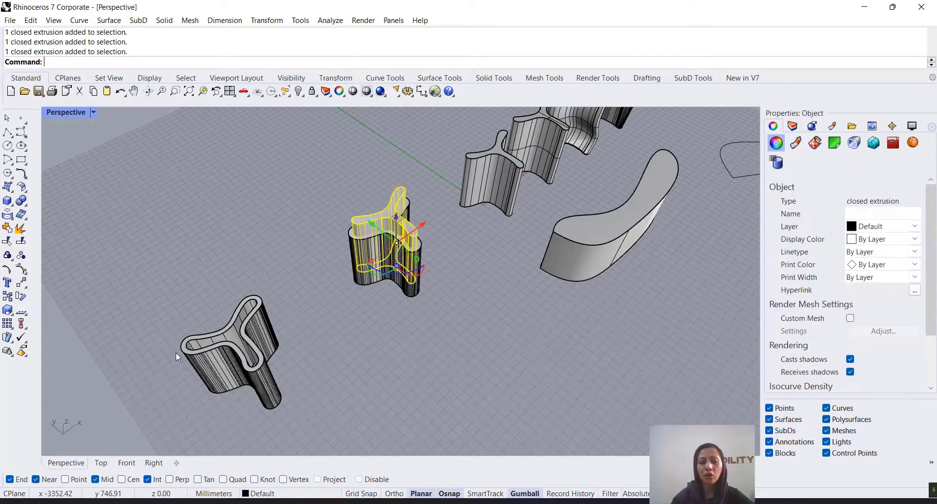
Move the taller middle hollow Y solid left to line up beside the first one
{"action": "left_click", "coordinate": [247, 337]}
{"action": "right_click_drag", "start_coordinate": [259, 335], "coordinate": [323, 303]}
{"action": "left_click", "coordinate": [390, 322]}
{"action": "left_click", "coordinate": [369, 247]}
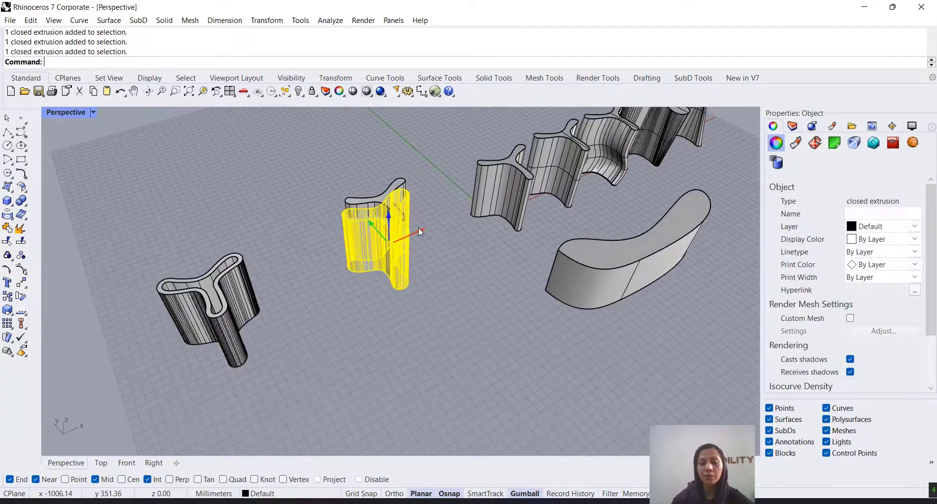
{"action": "left_click_drag", "start_coordinate": [418, 230], "coordinate": [378, 317]}
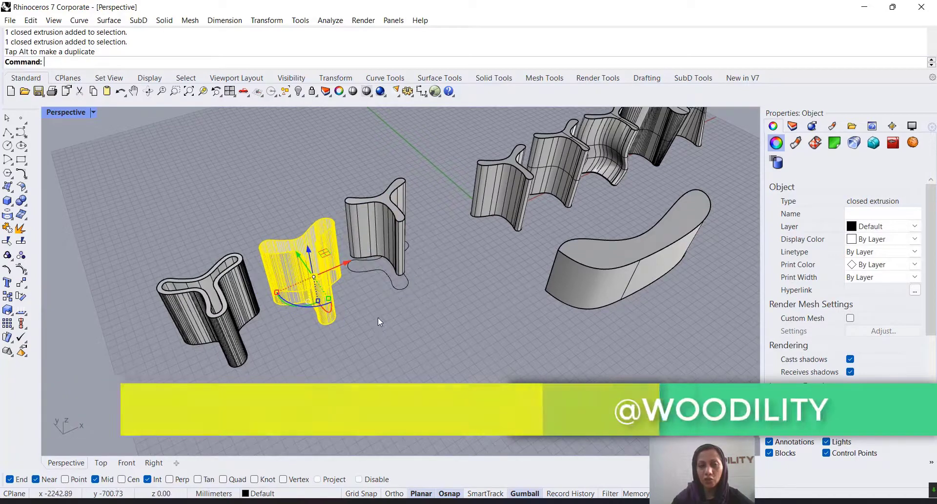
{"action": "left_click", "coordinate": [464, 304]}
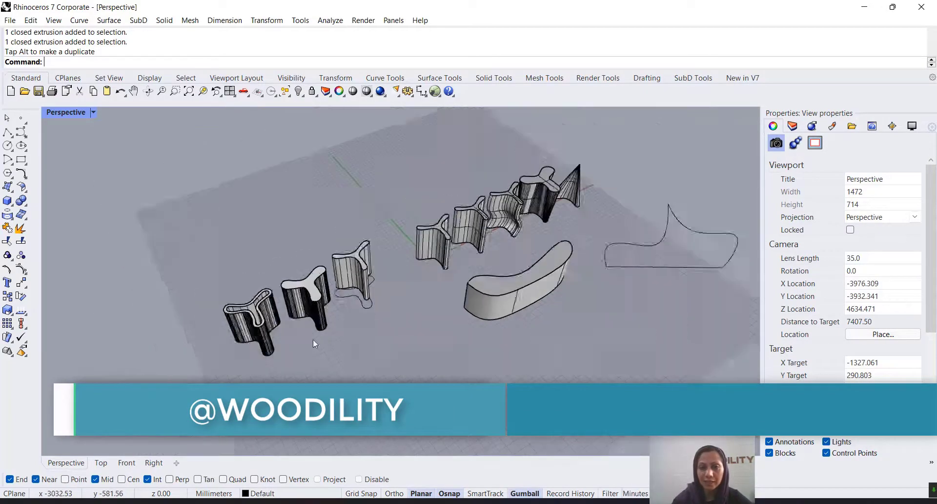
{"action": "scroll", "coordinate": [313, 340], "scroll_direction": "down", "scroll_amount": 2}
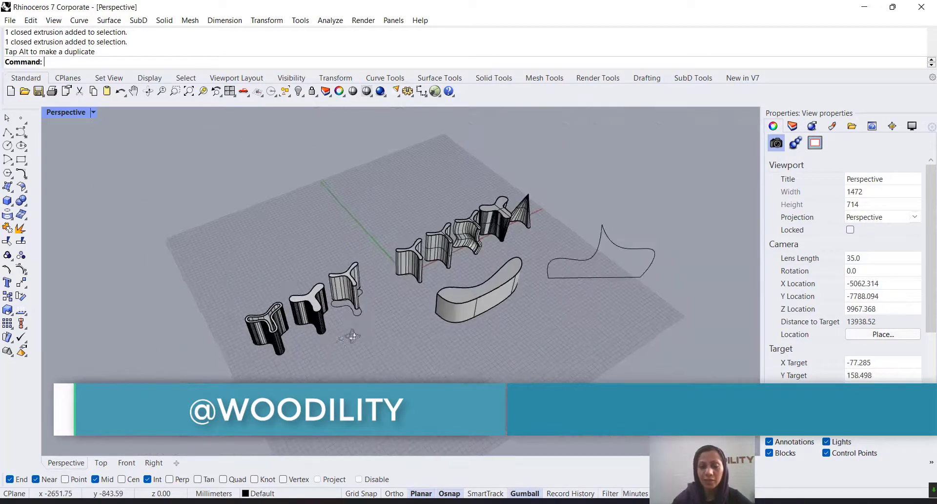
{"action": "right_click_drag", "start_coordinate": [352, 335], "coordinate": [368, 342]}
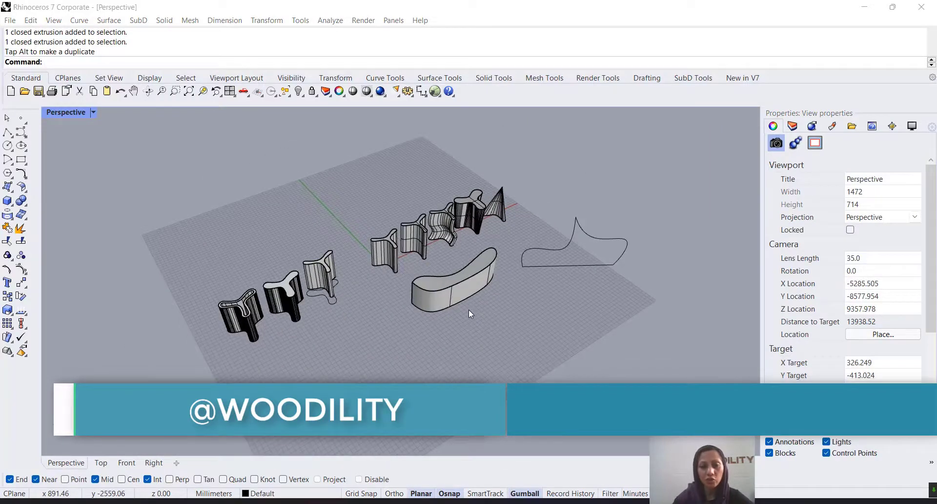